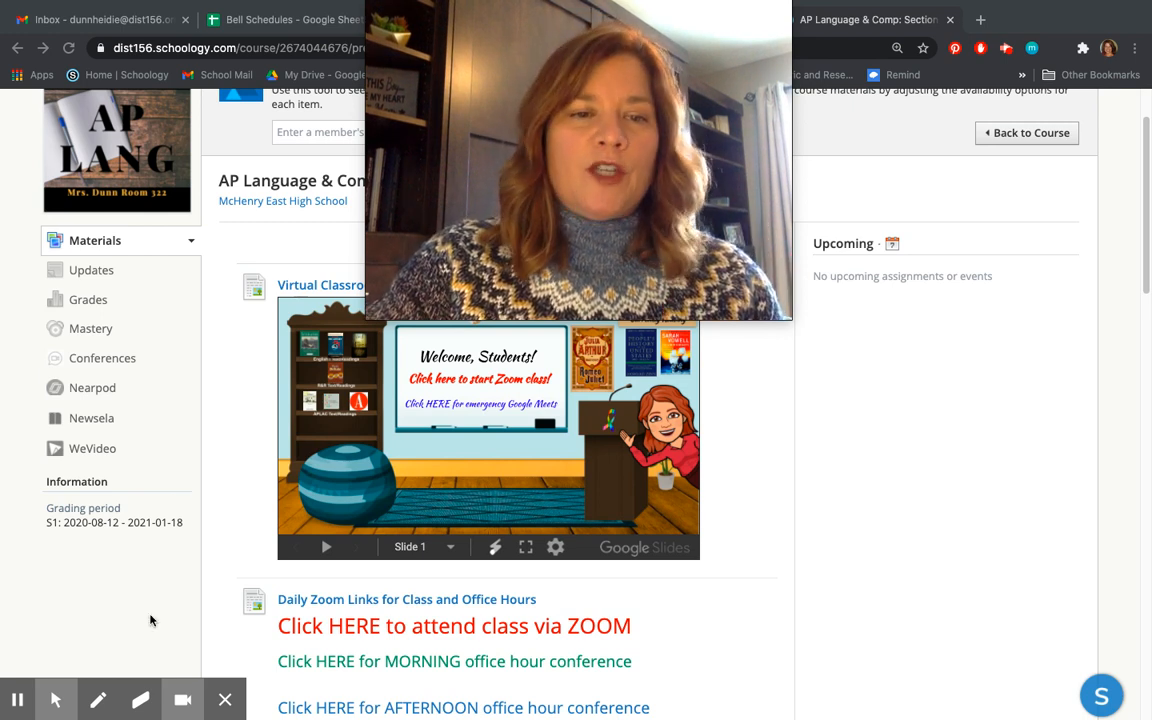
left_click(97, 700)
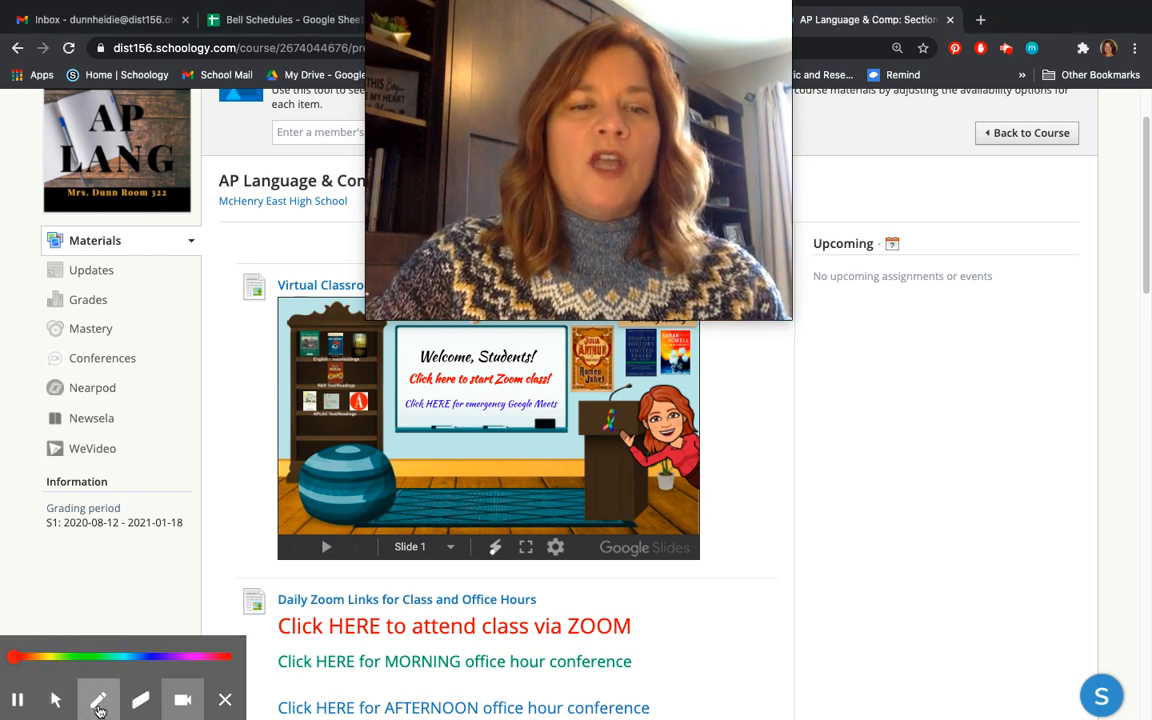
mouse_move(146, 434)
left_mouse_down()
mouse_move(44, 429)
mouse_move(35, 442)
mouse_move(54, 468)
mouse_move(78, 473)
mouse_move(148, 428)
left_mouse_up()
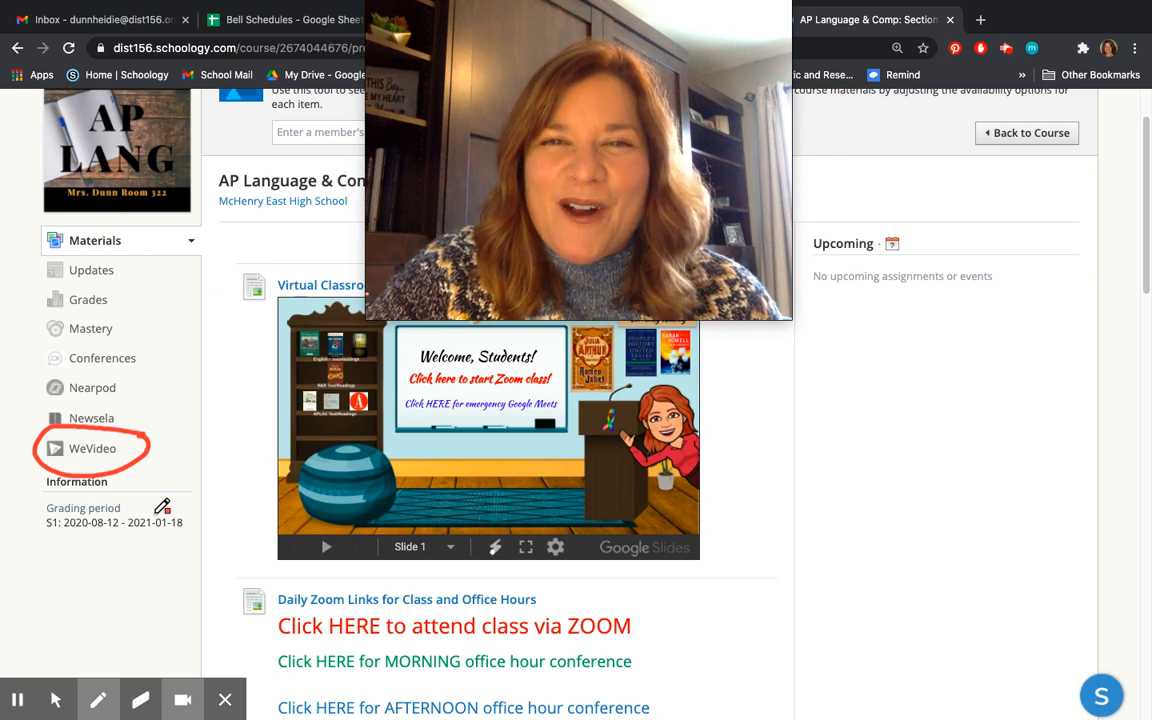
left_click(55, 703)
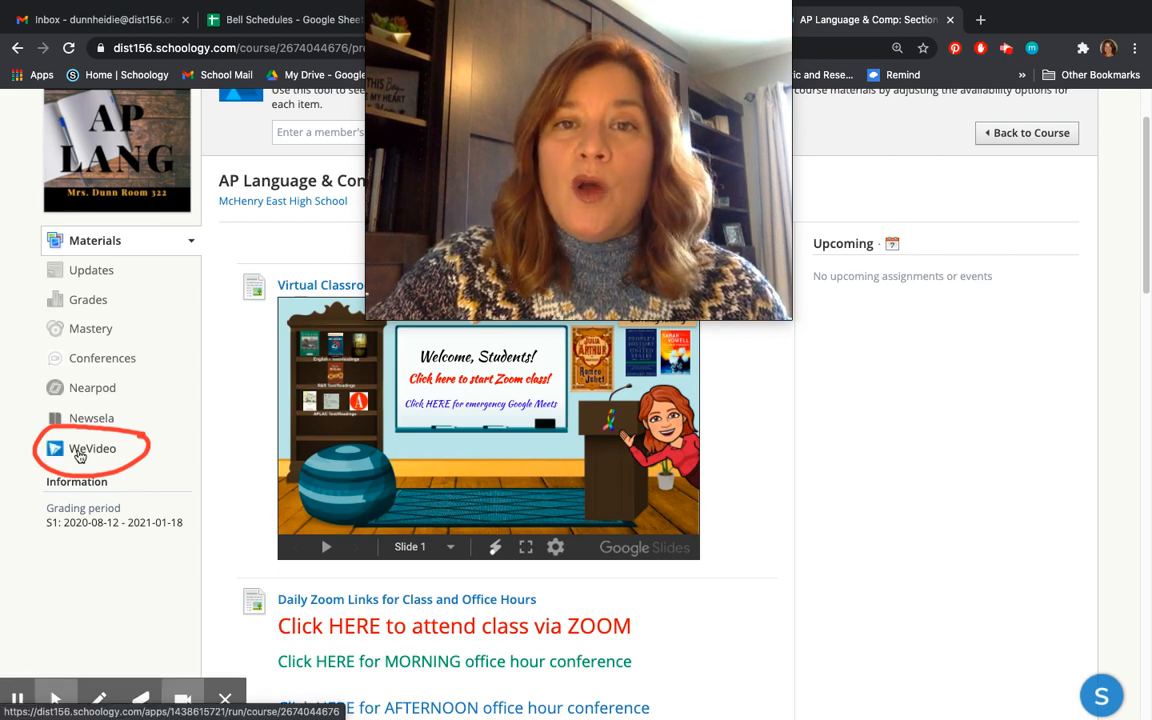
left_click_drag(367, 318, 610, 160)
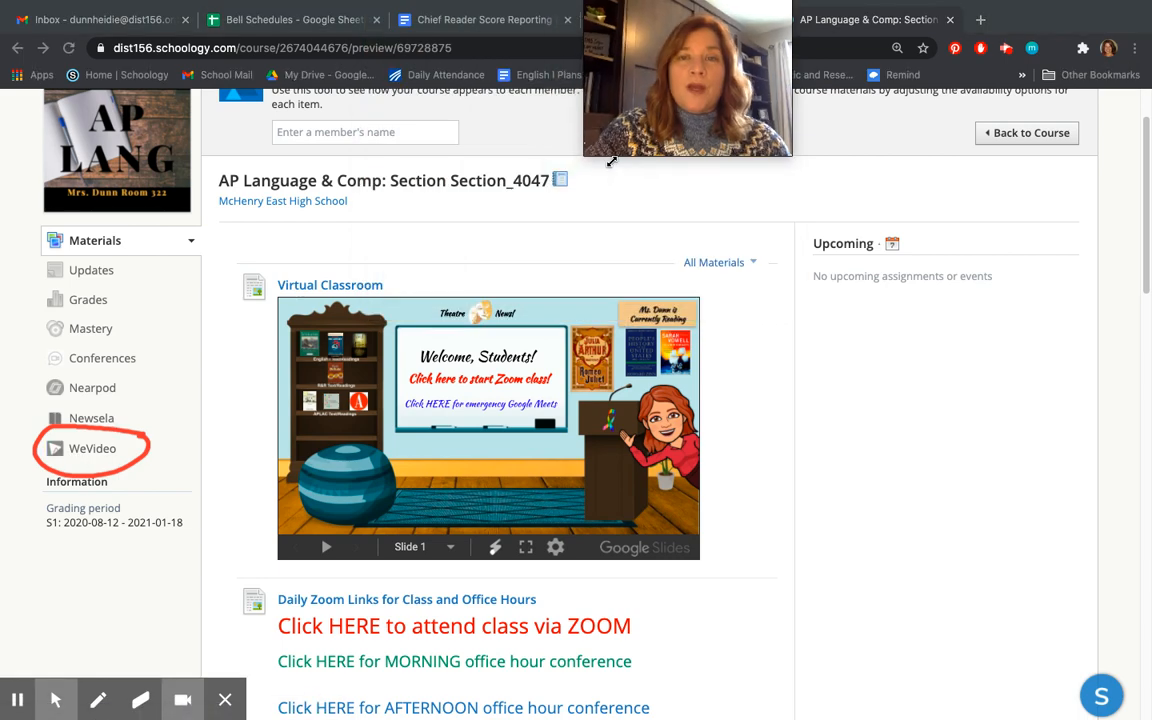
left_click_drag(736, 95, 1047, 409)
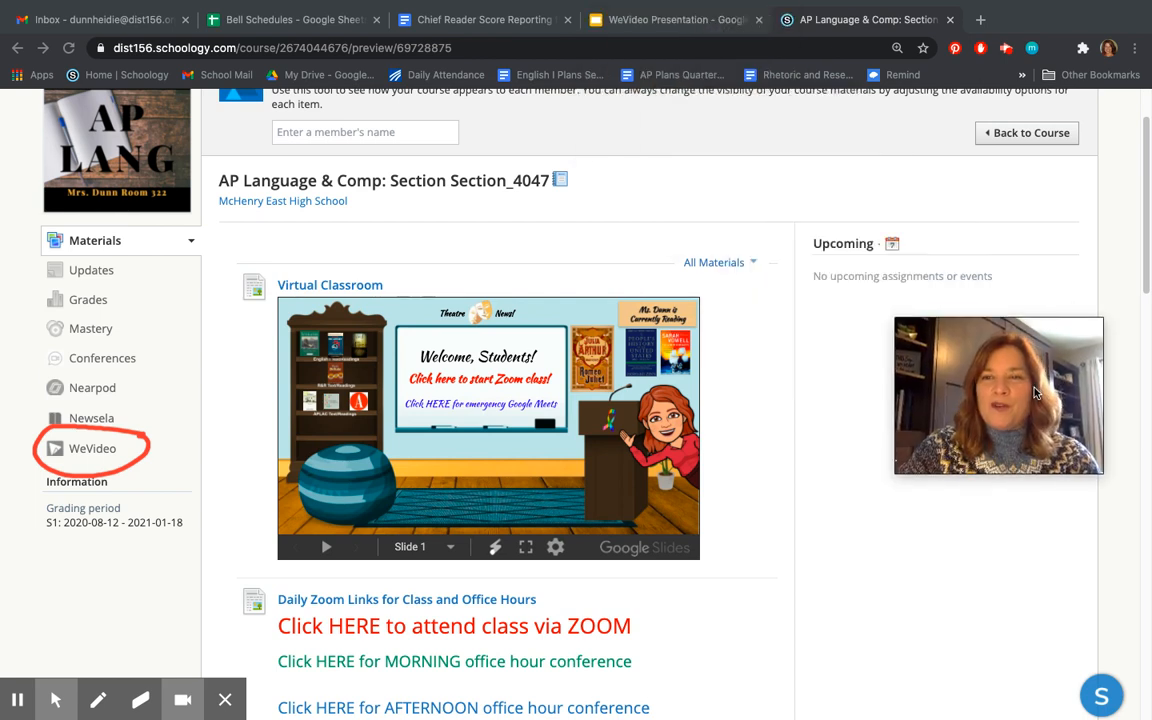
Step: Open WeVideo from the course sidebar and launch the app
left_click(76, 452)
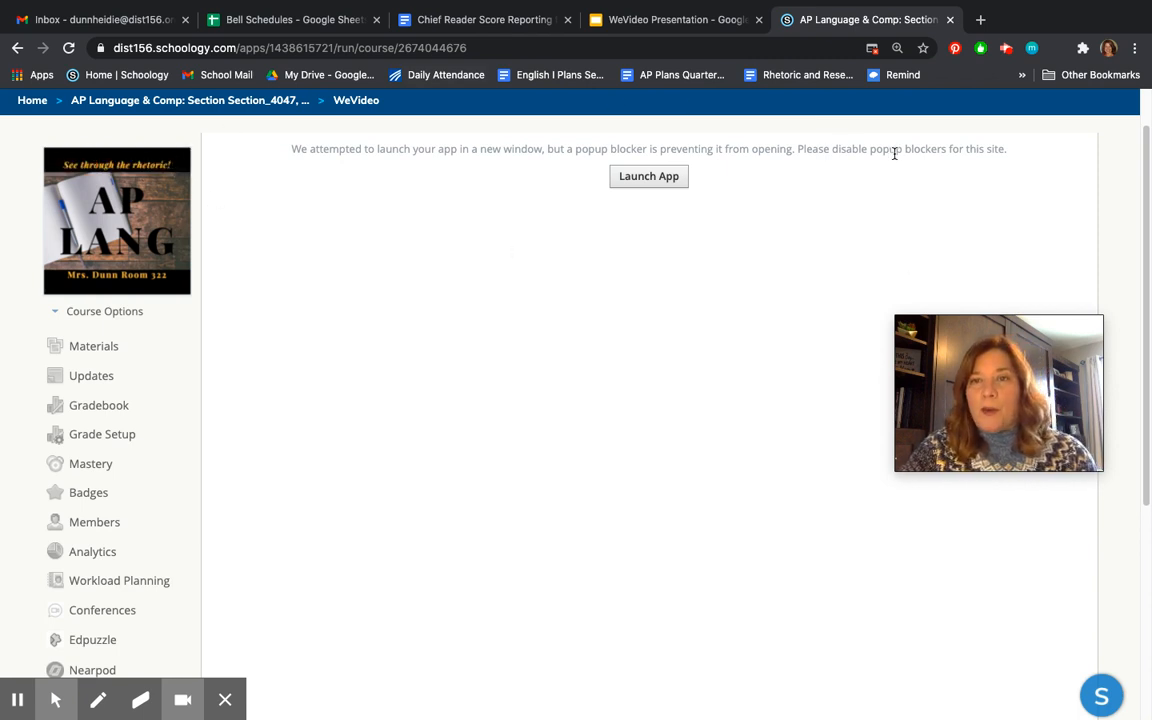
left_click(667, 180)
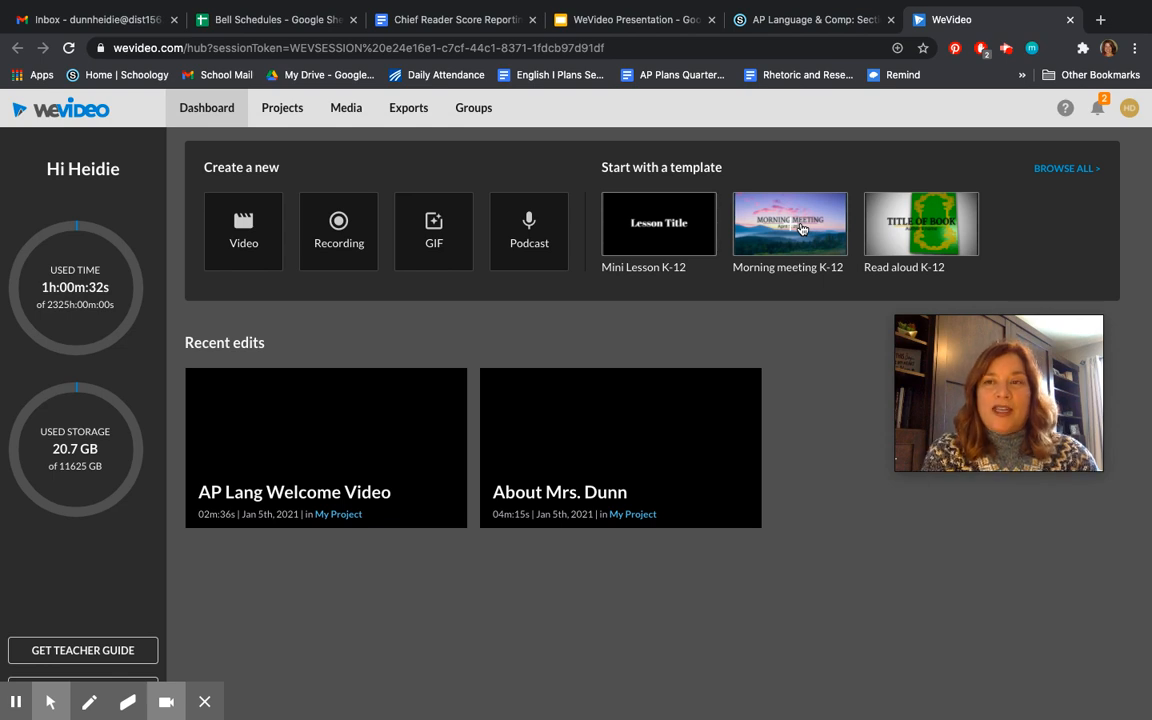
Step: Browse the full gallery of video templates without choosing one
left_click(1069, 170)
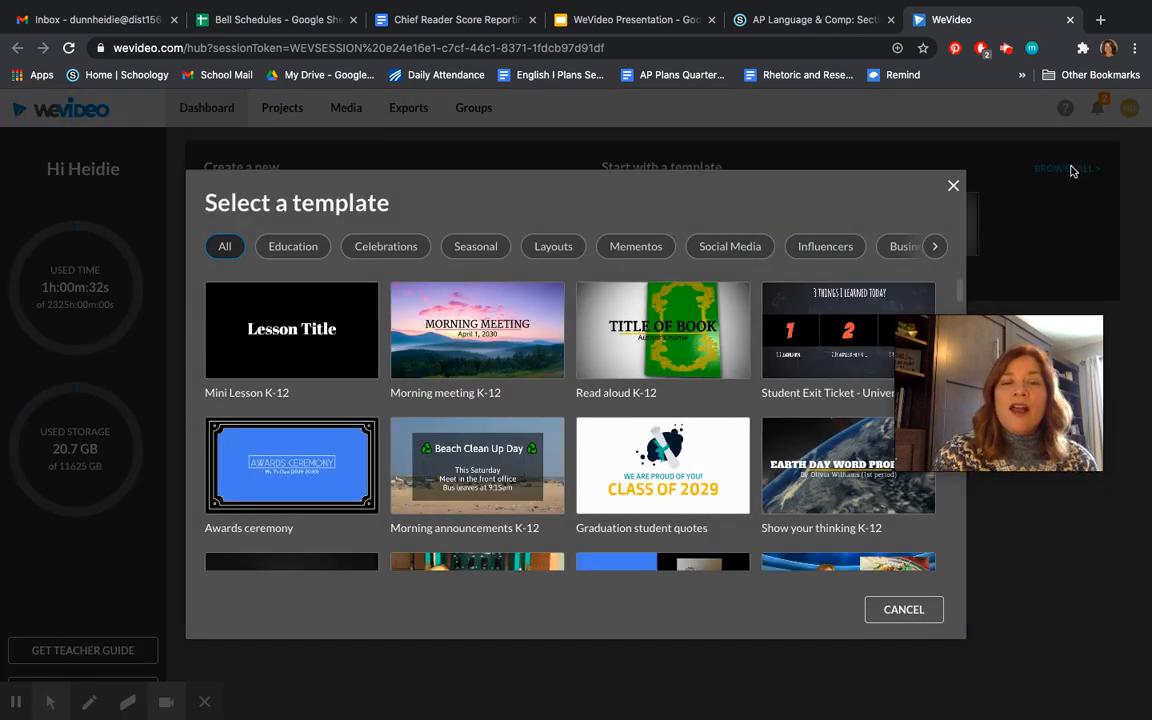
mouse_move(659, 377)
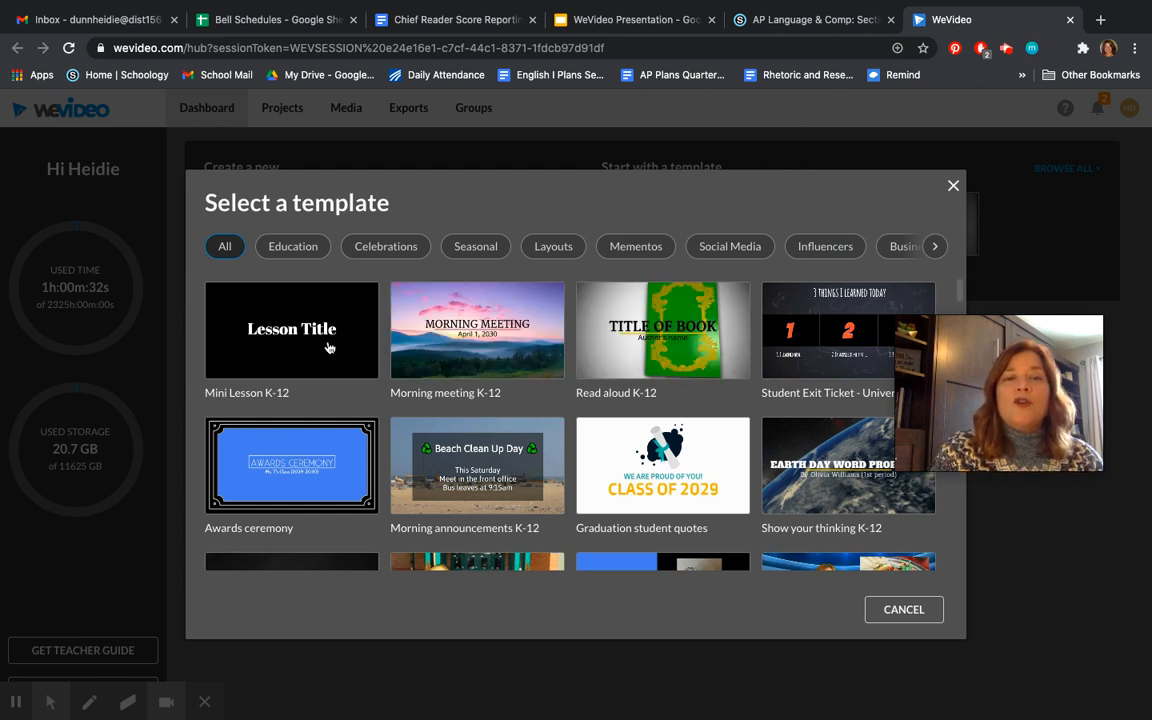
mouse_move(516, 386)
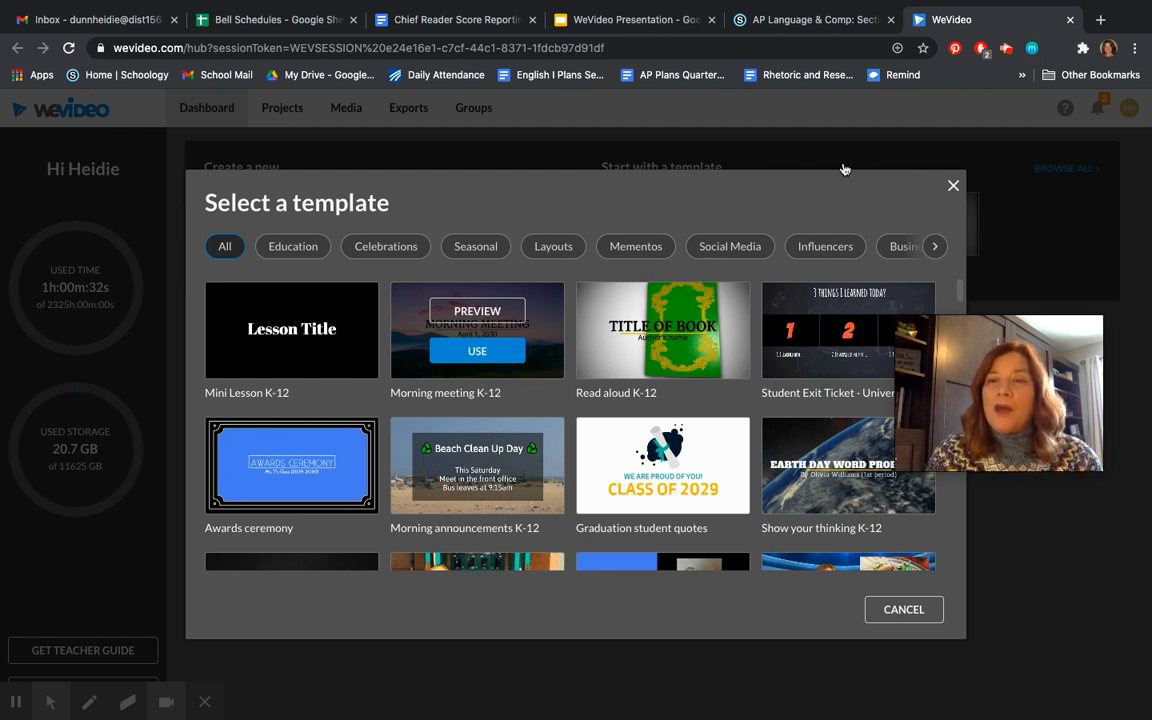
left_click(953, 186)
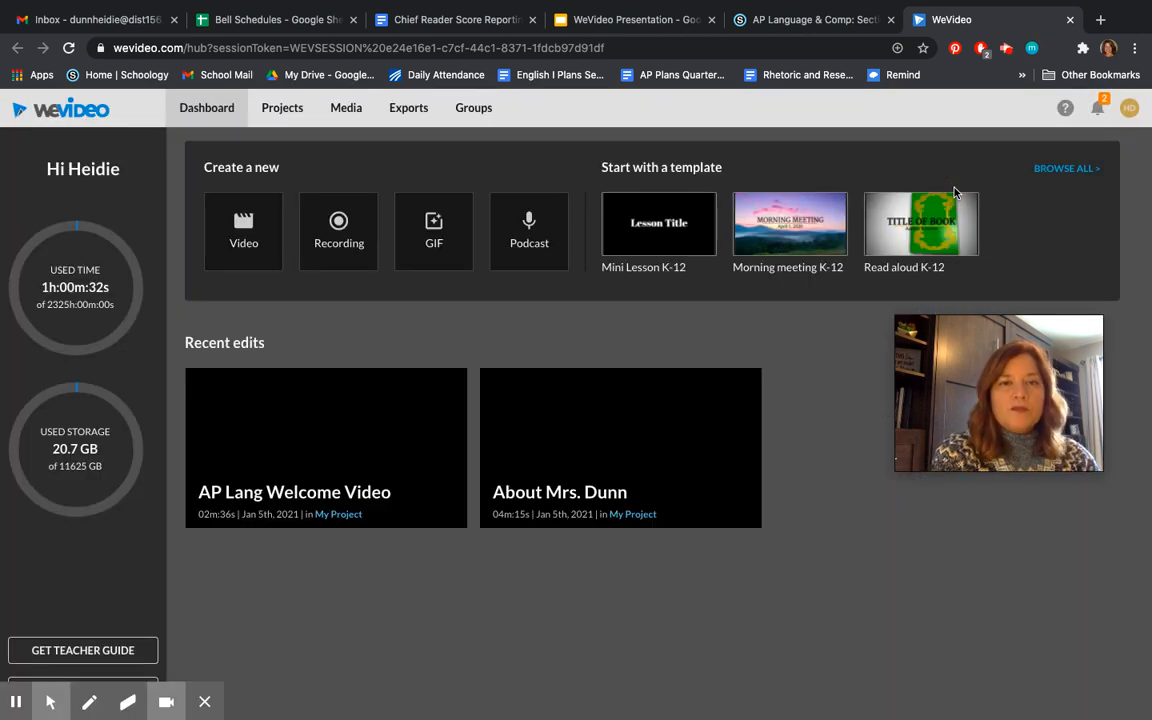
Step: Start a new video project and look through the My media library
left_click(237, 221)
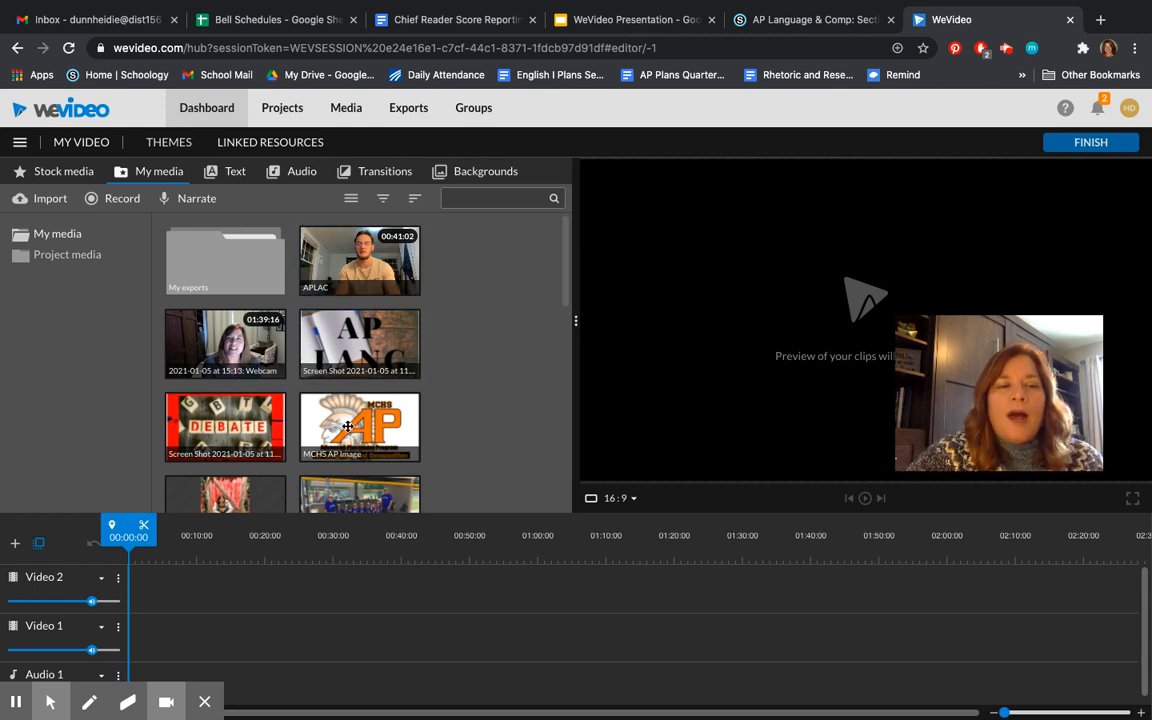
scroll(317, 317, "down", 3)
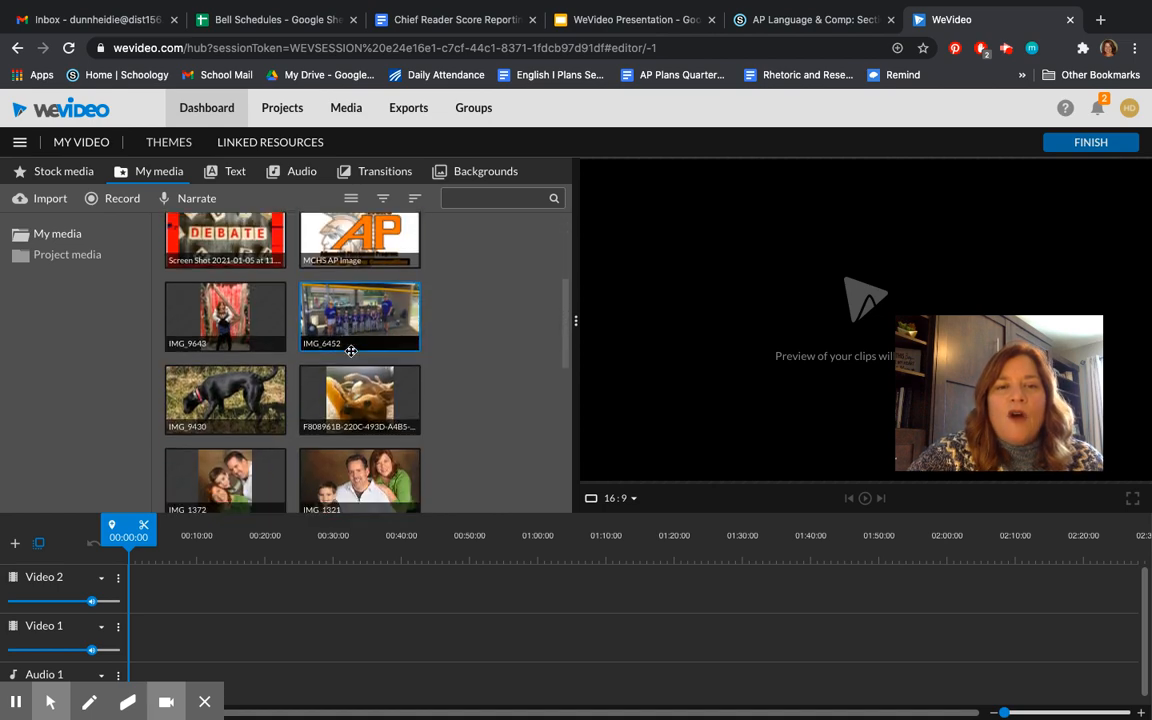
scroll(351, 351, "down", 10)
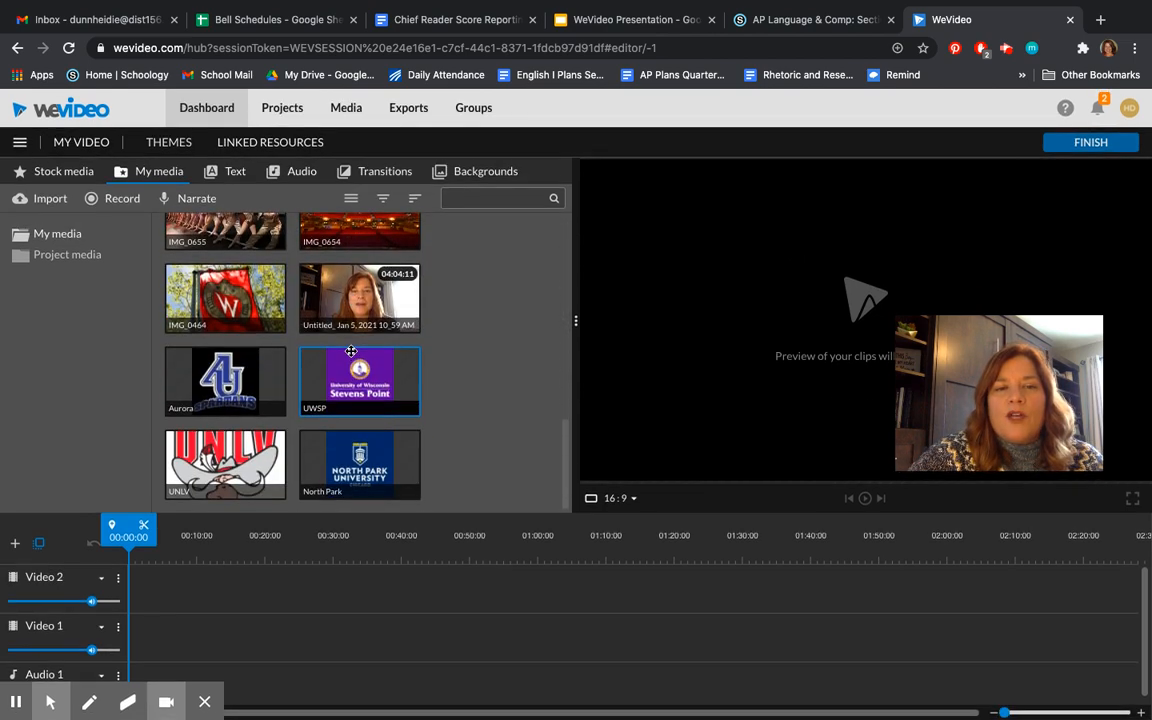
scroll(351, 351, "up", 12)
left_click(351, 351)
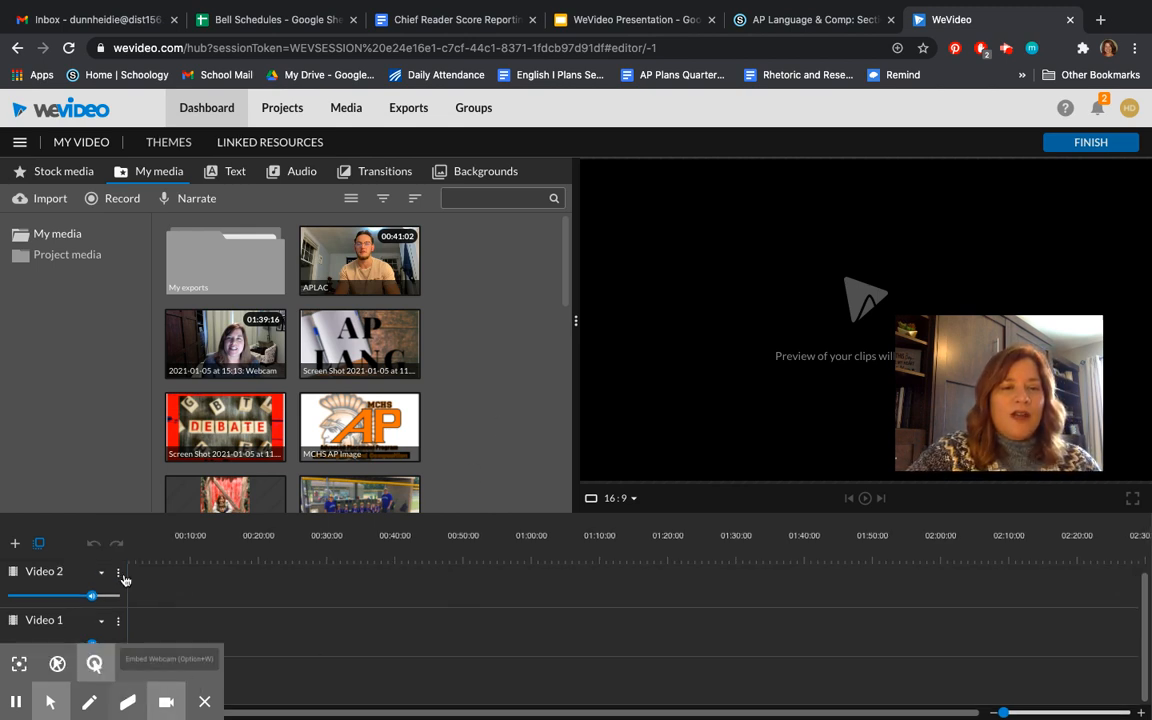
Step: Add a new video track to the timeline
mouse_move(23, 4)
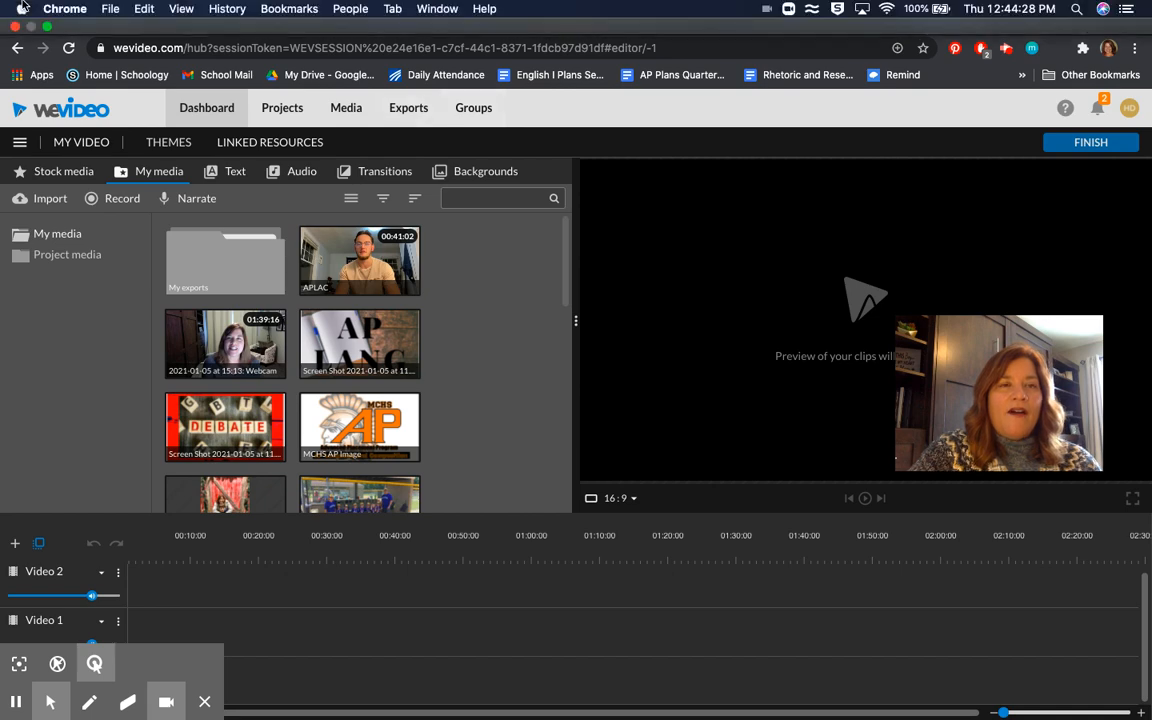
left_click(47, 28)
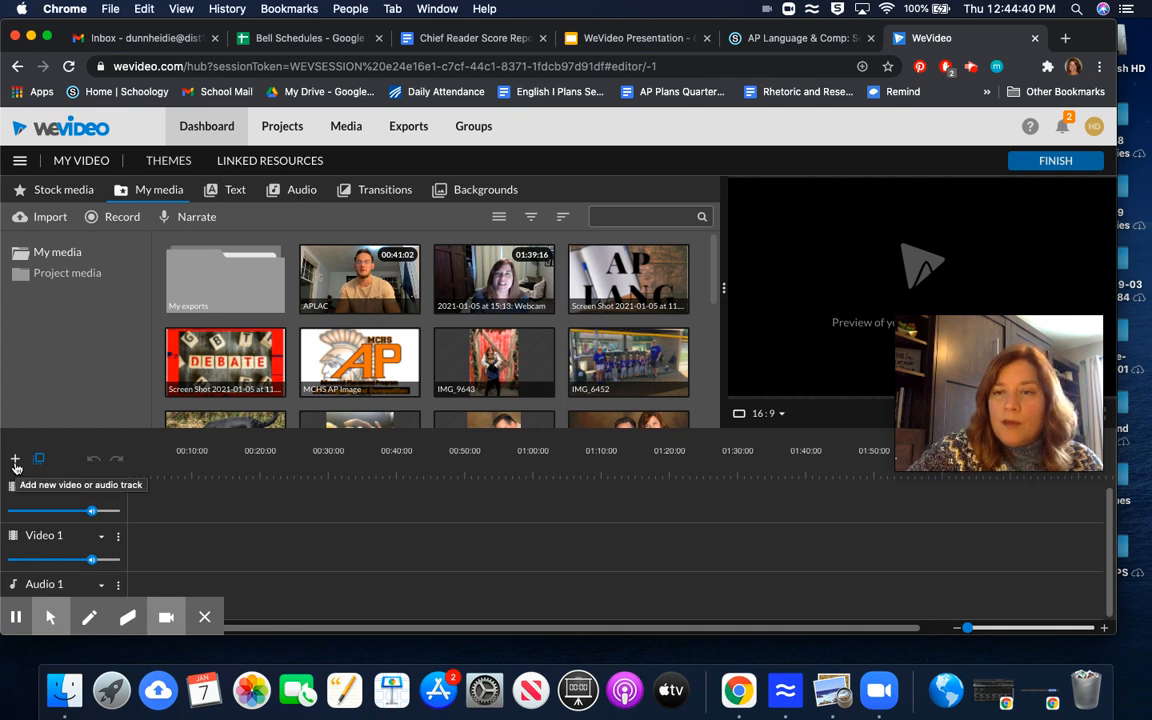
left_click(15, 460)
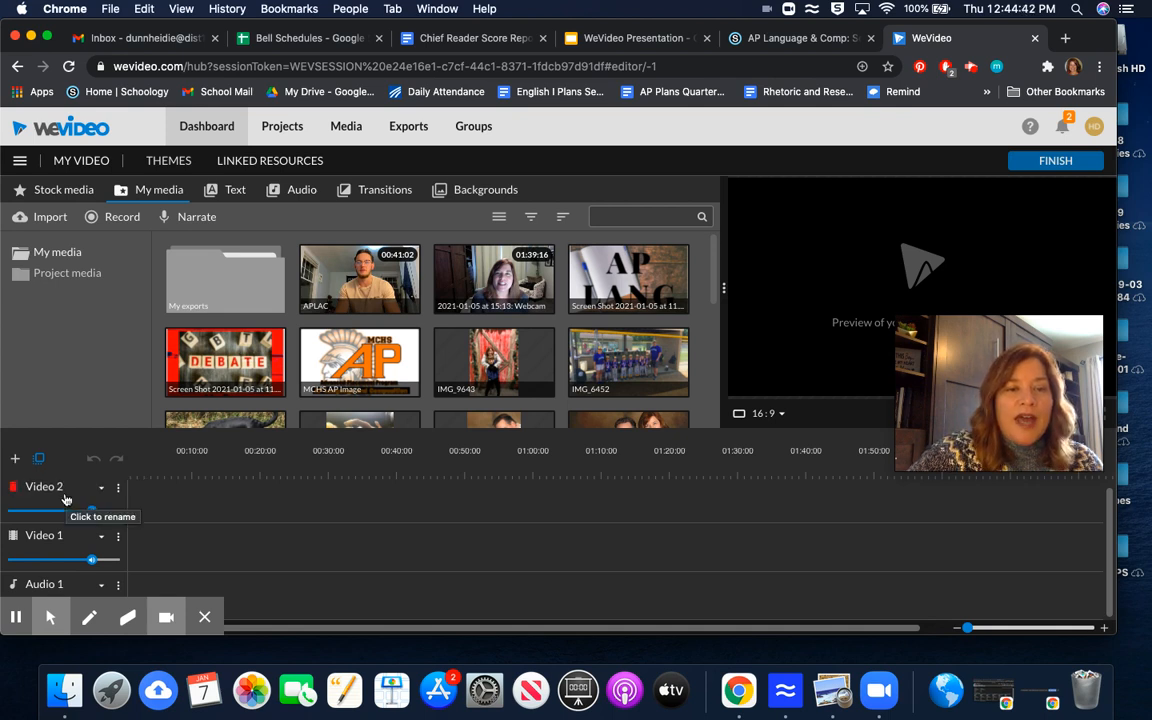
left_click(101, 548)
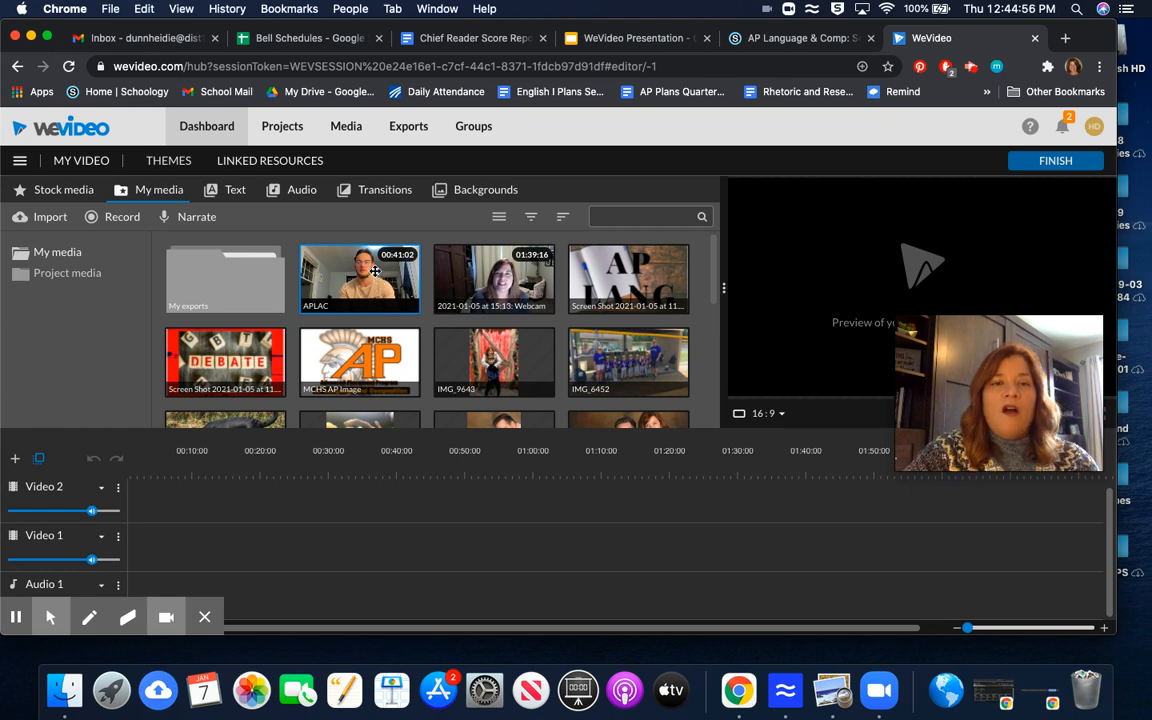
Step: Place the APLAC clip on Video 1 and add a Cross fade transition at its end
left_click_drag(359, 274, 150, 549)
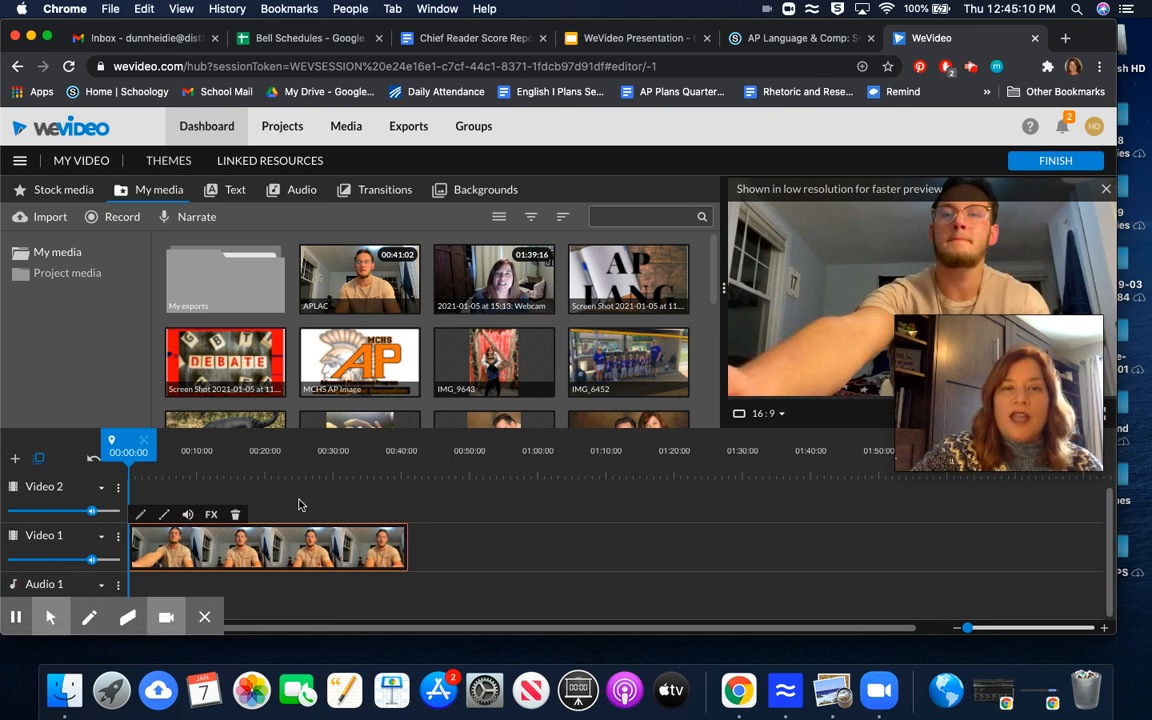
left_click(369, 193)
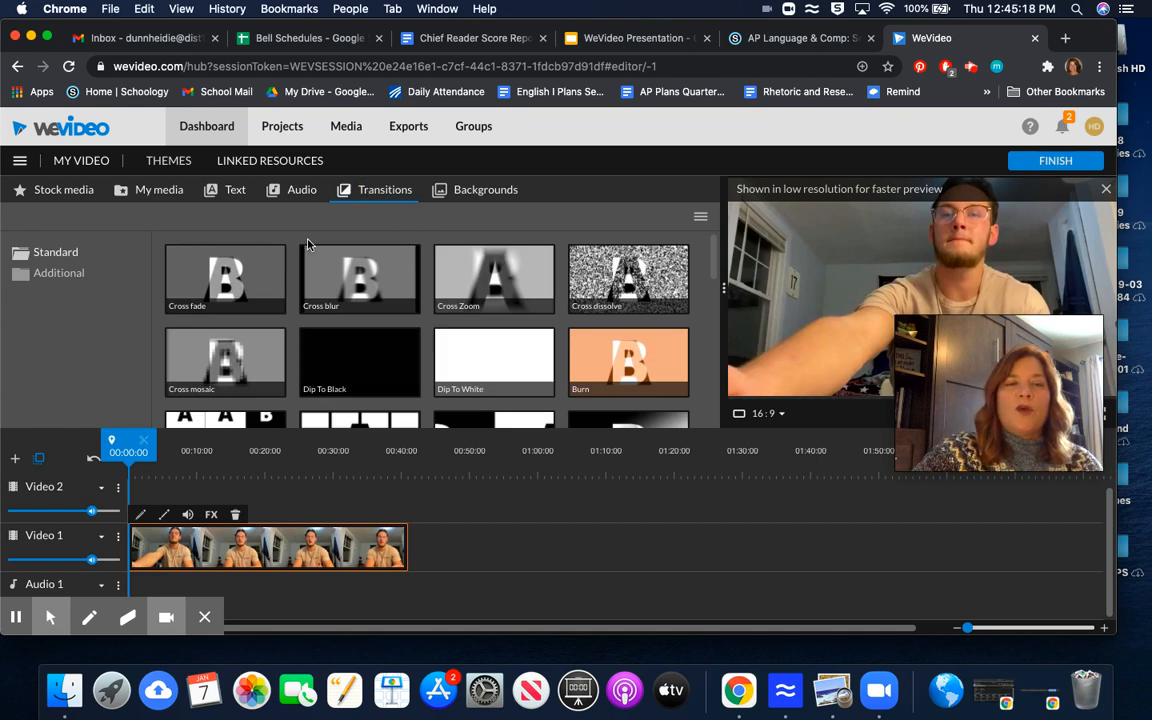
left_click(224, 281)
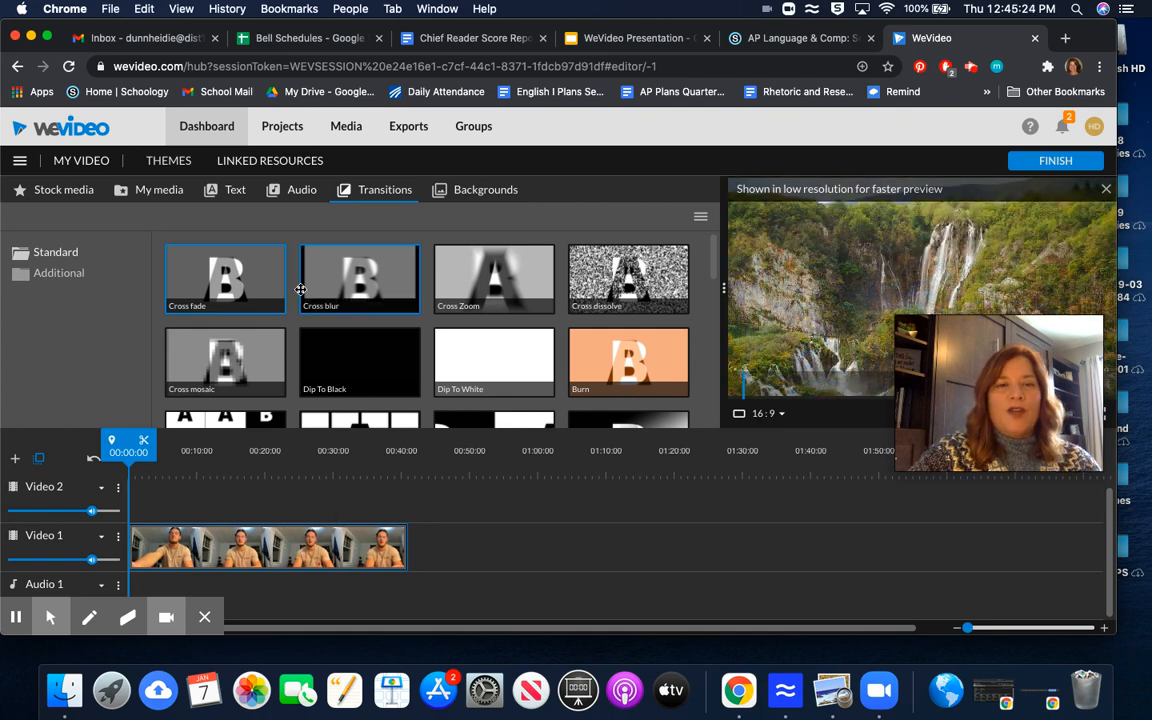
mouse_move(248, 274)
left_mouse_down()
mouse_move(411, 438)
mouse_move(428, 548)
left_mouse_up()
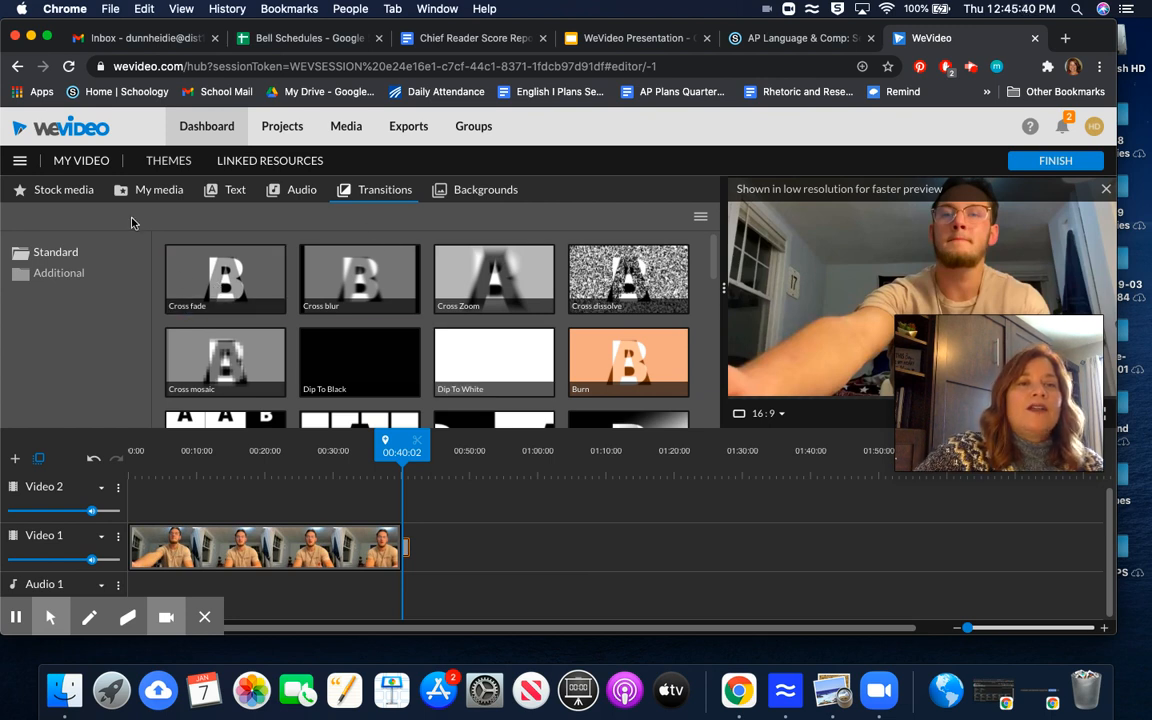
Step: Rename the video to Sample Project
left_click(86, 161)
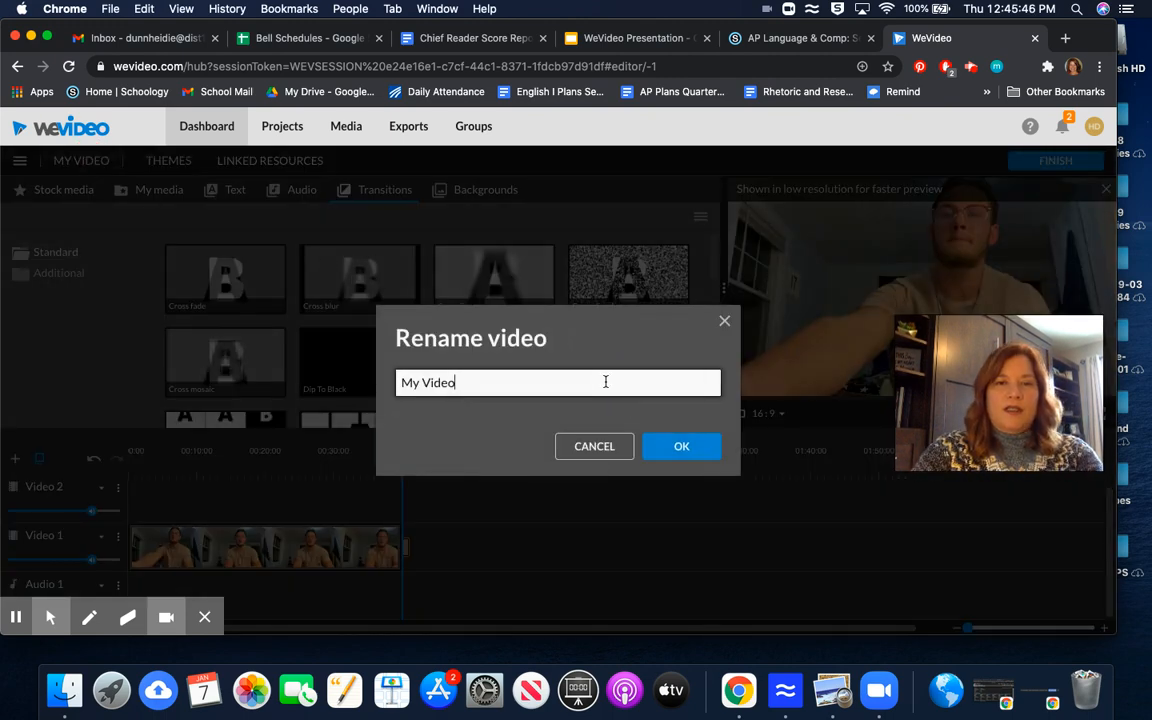
key("BackSpace")
key("BackSpace")
key("BackSpace")
key("BackSpace")
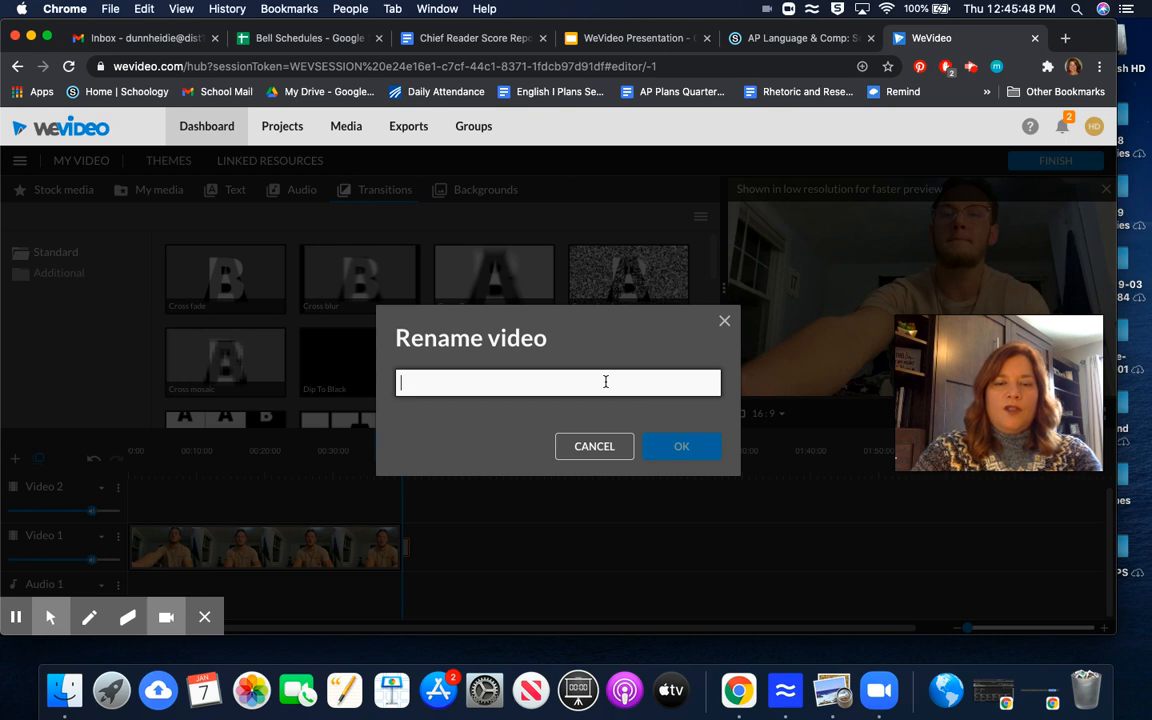
type("Samp")
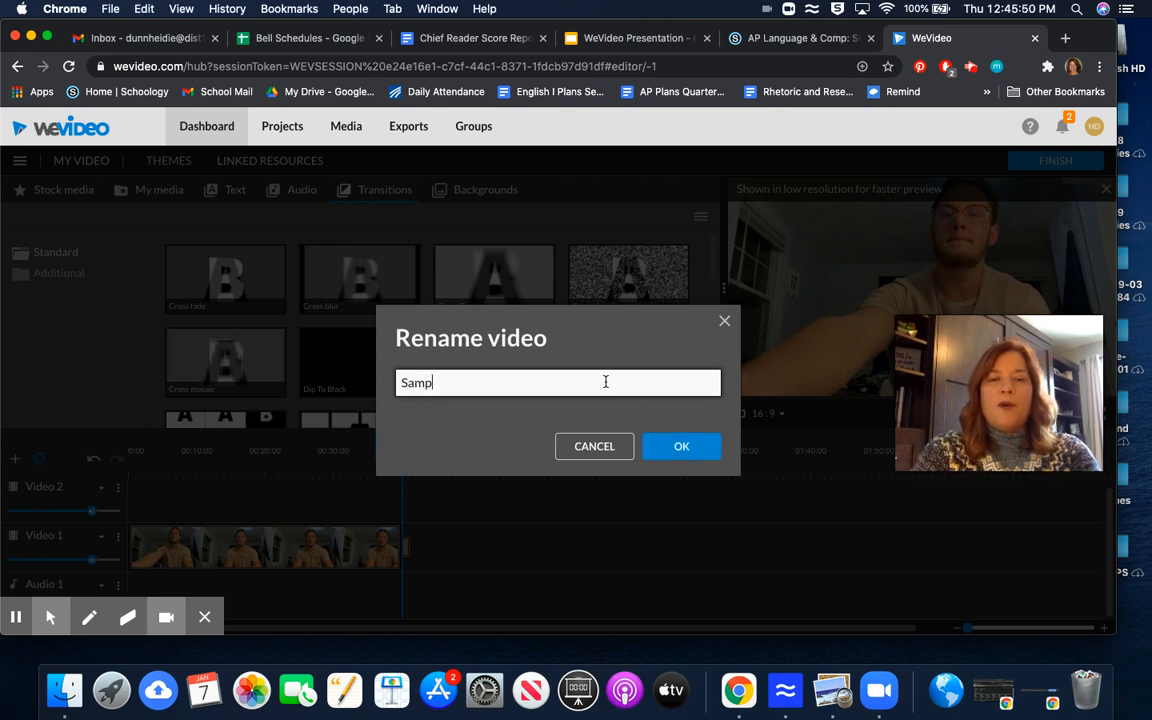
type("le Project")
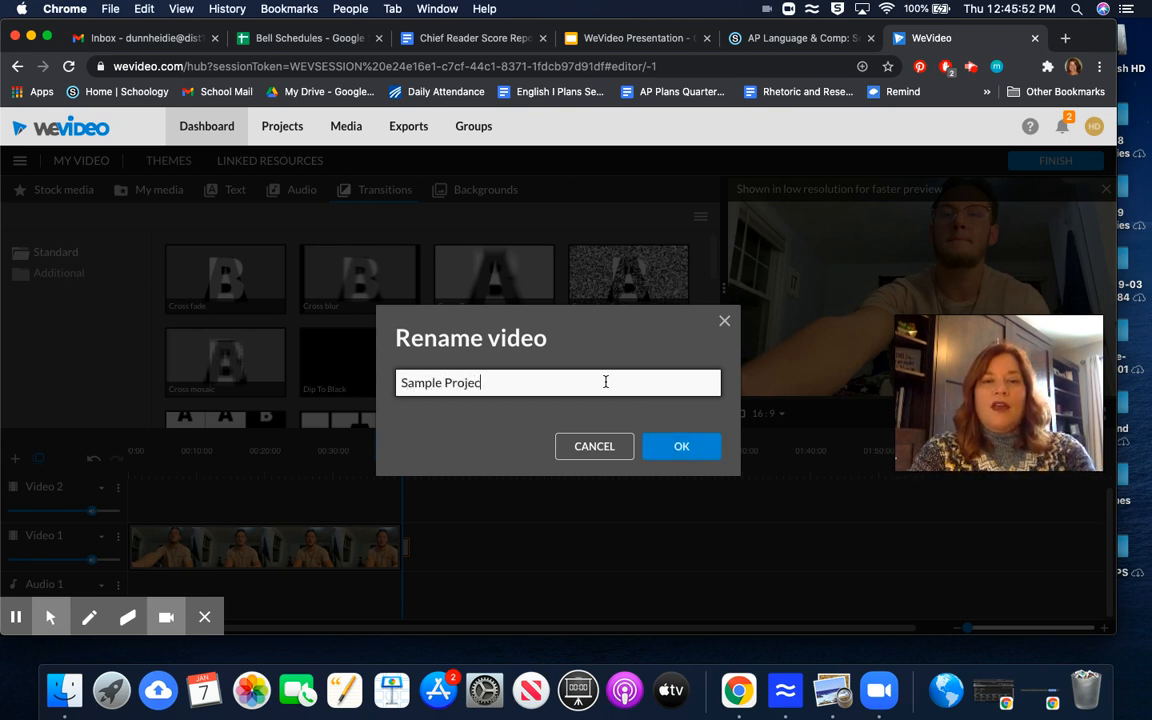
left_click(686, 450)
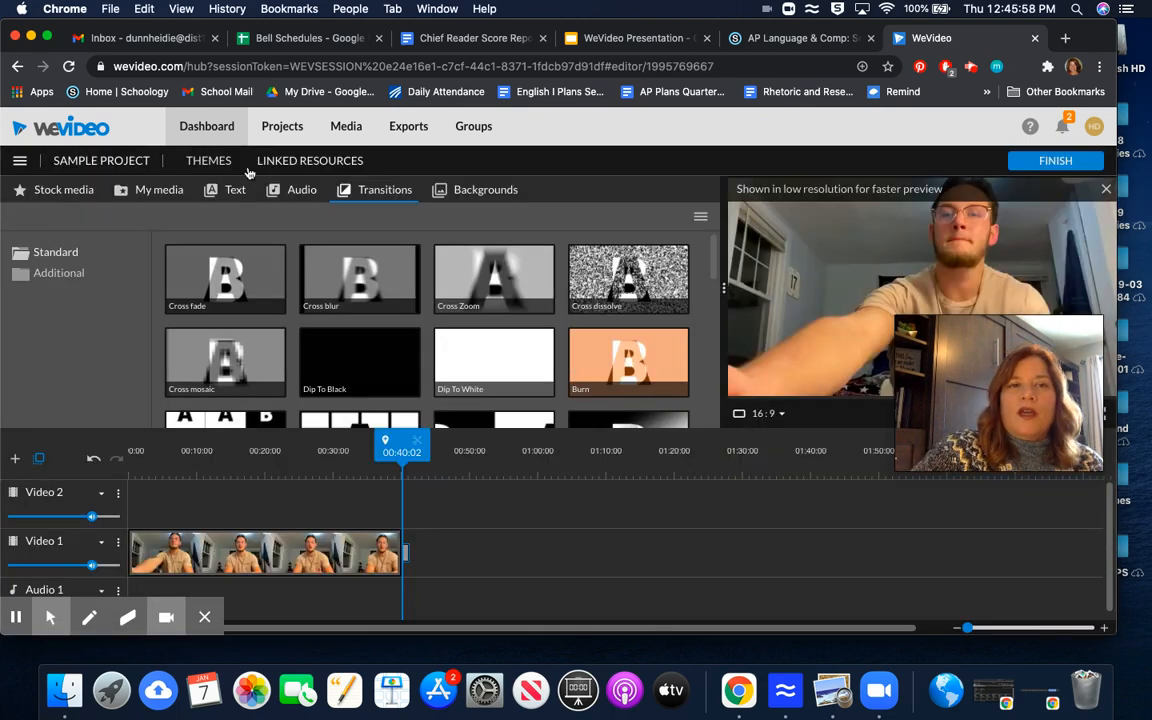
Step: Place IMG_9643 at about 8 seconds and the 2021-01-05 webcam recording at about 20 seconds on Video 2
left_click(161, 190)
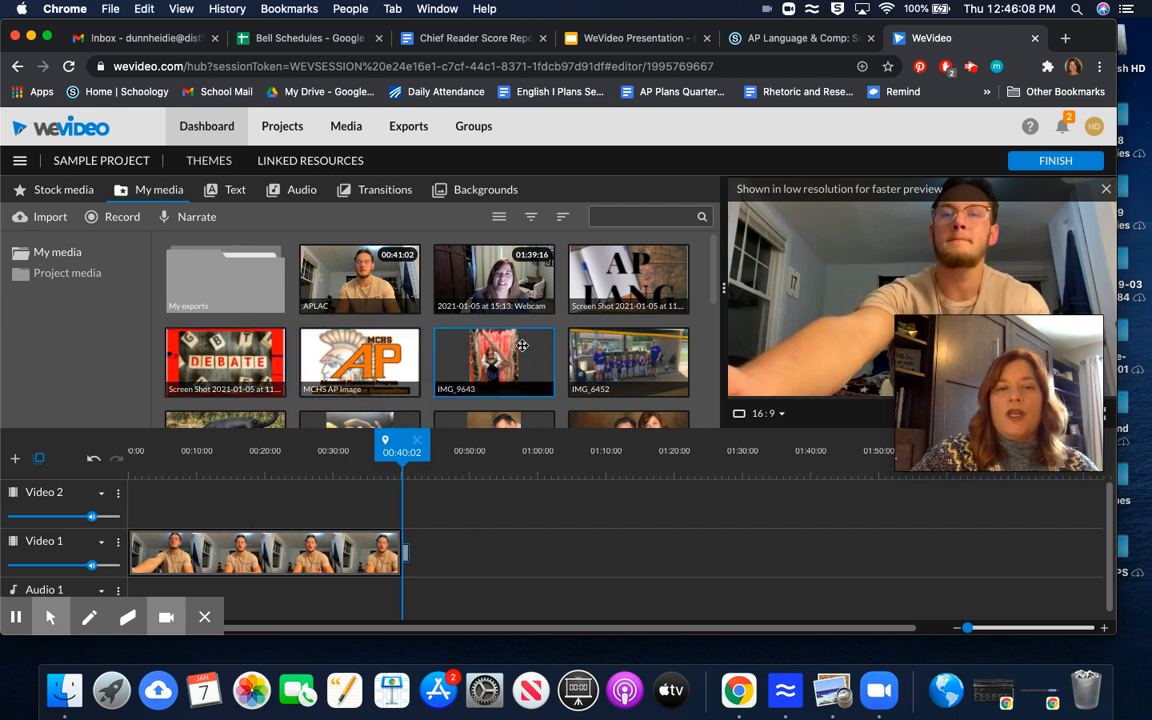
left_click_drag(522, 345, 208, 507)
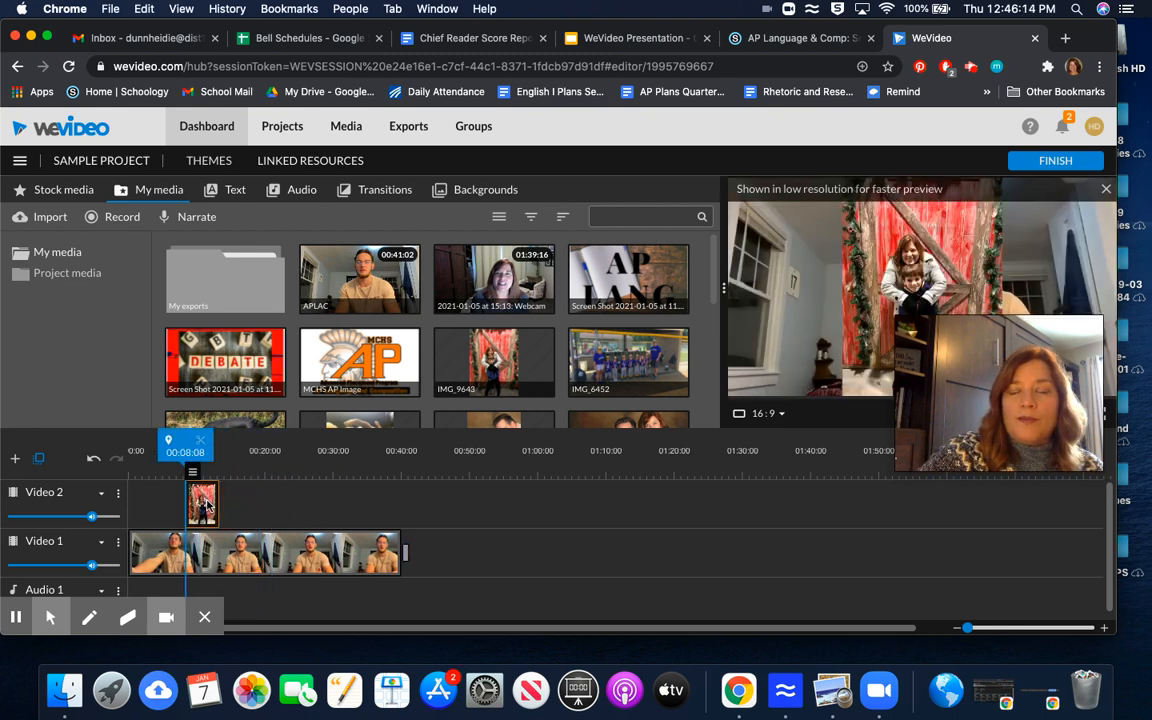
left_click_drag(1000, 337, 995, 456)
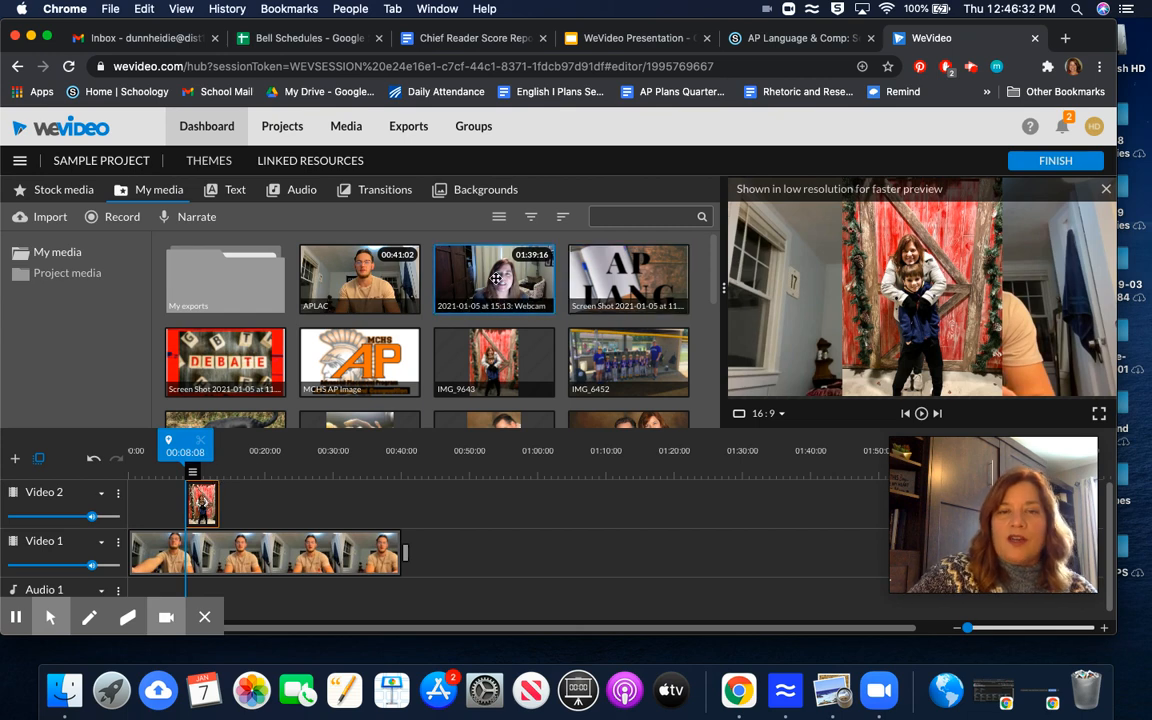
left_click_drag(495, 279, 290, 512)
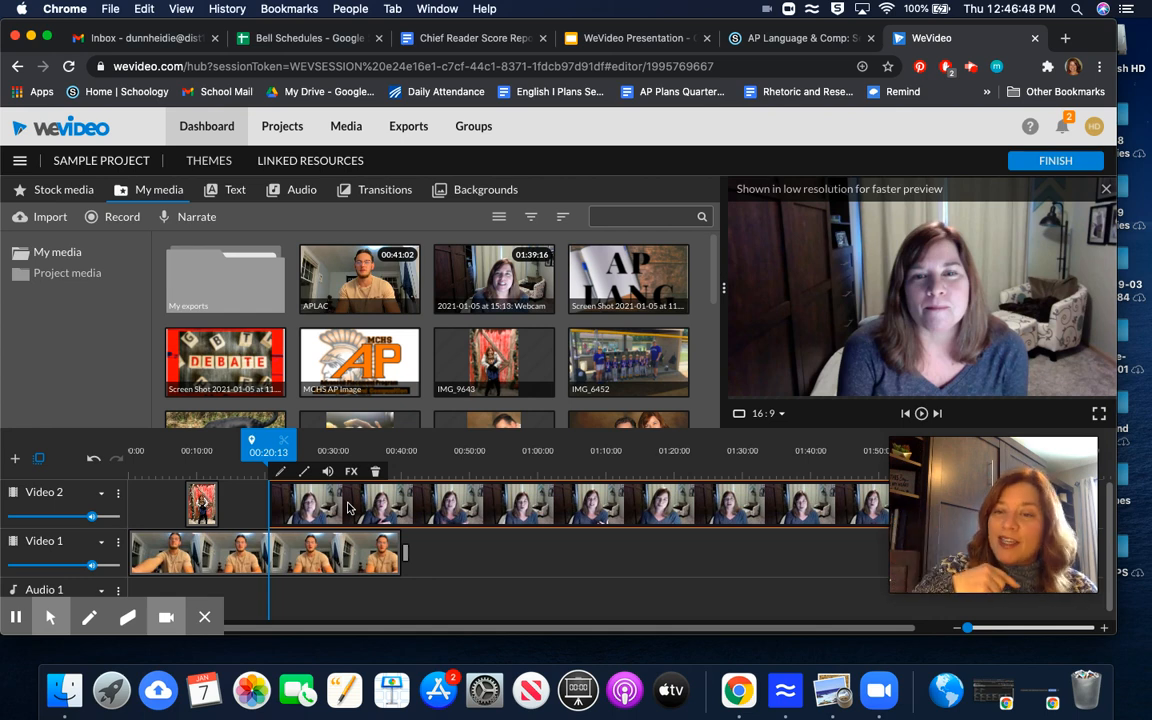
Step: Open the volume settings of the APLAC clip on Video 1
left_click(314, 557)
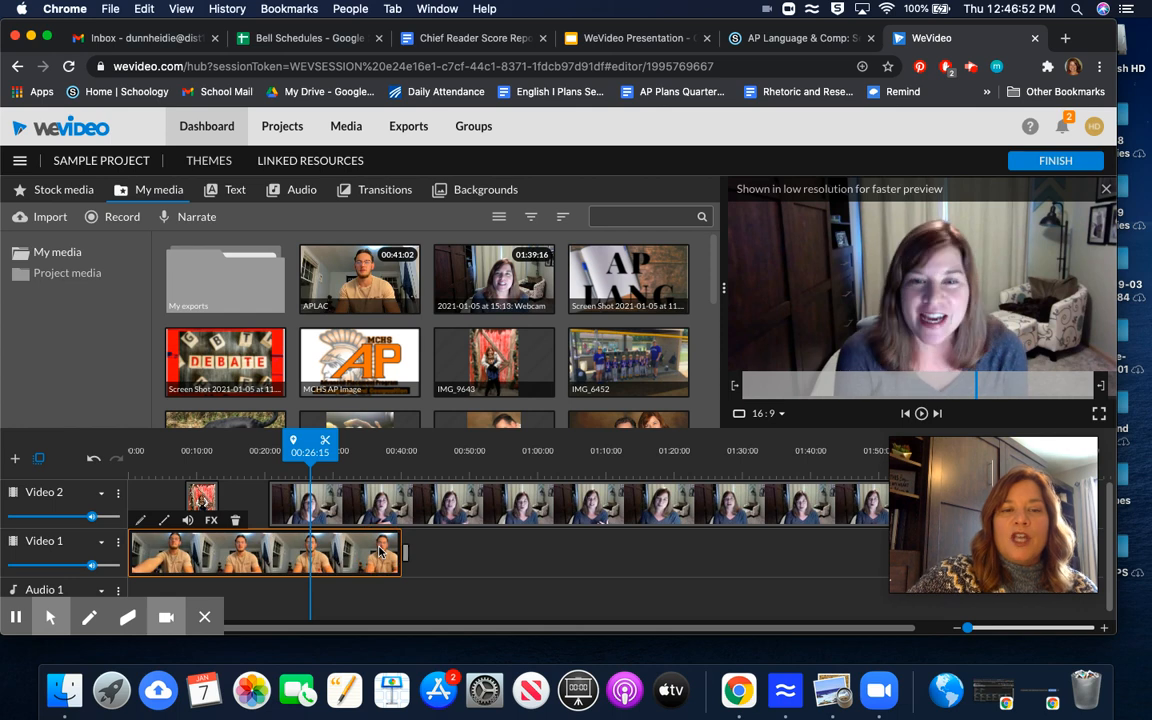
left_click(189, 523)
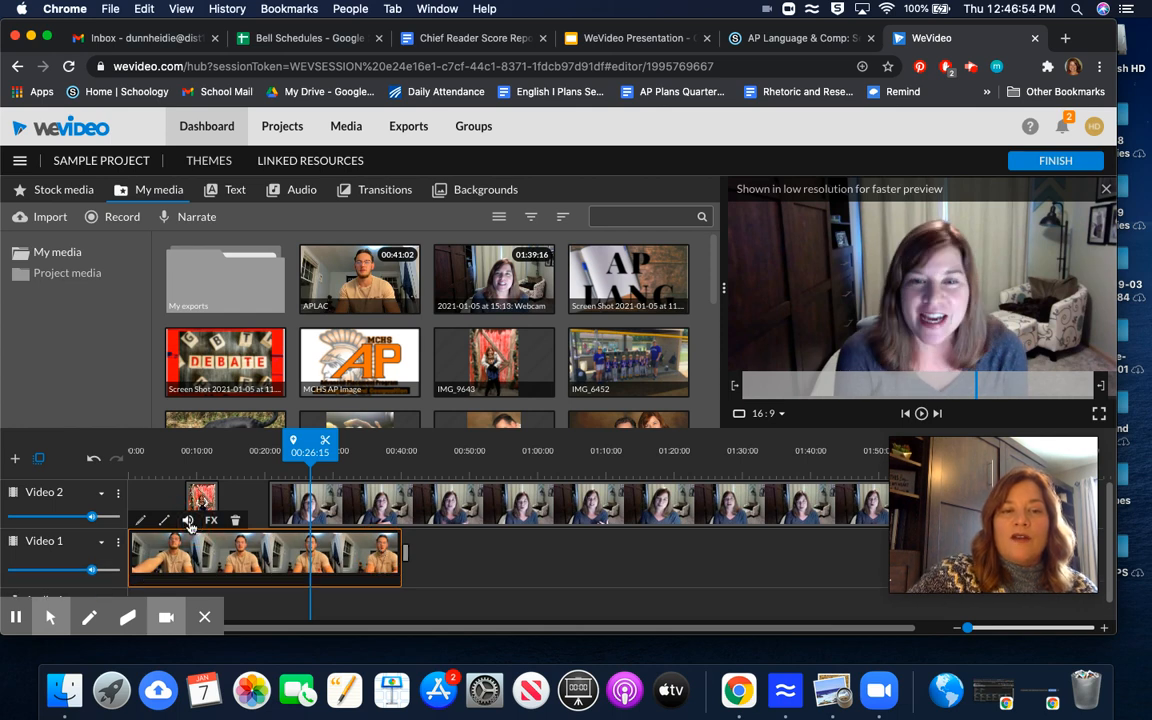
scroll(357, 575, "down", 2)
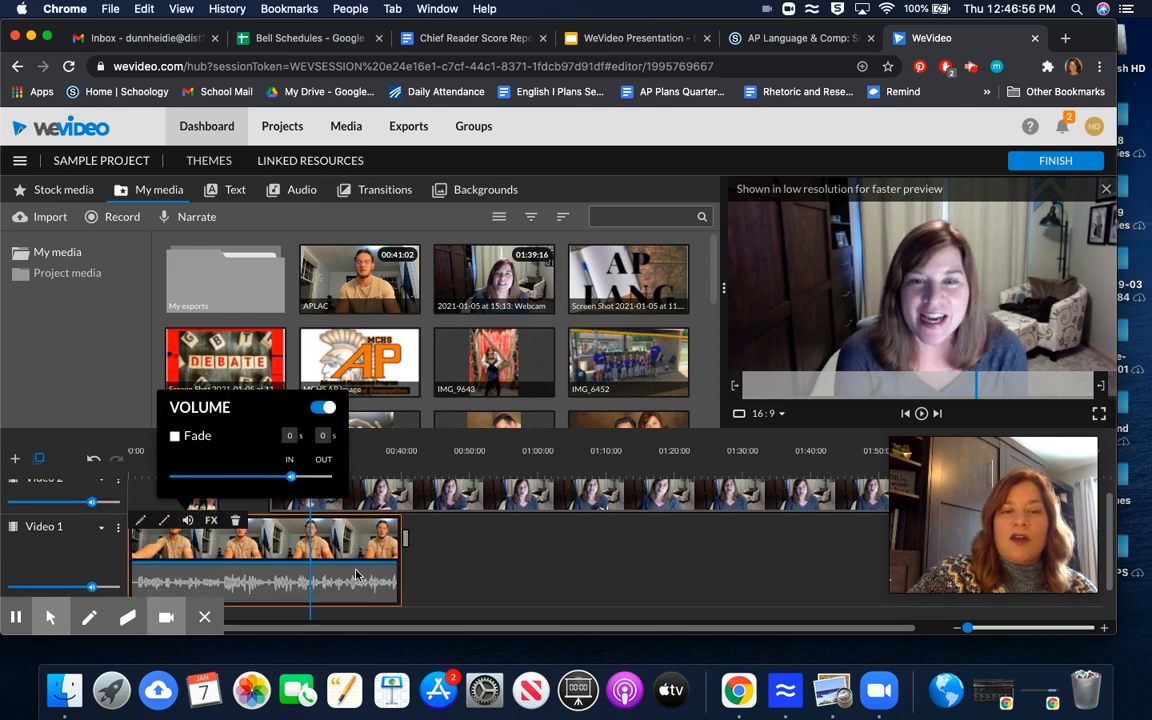
scroll(355, 571, "up", 1)
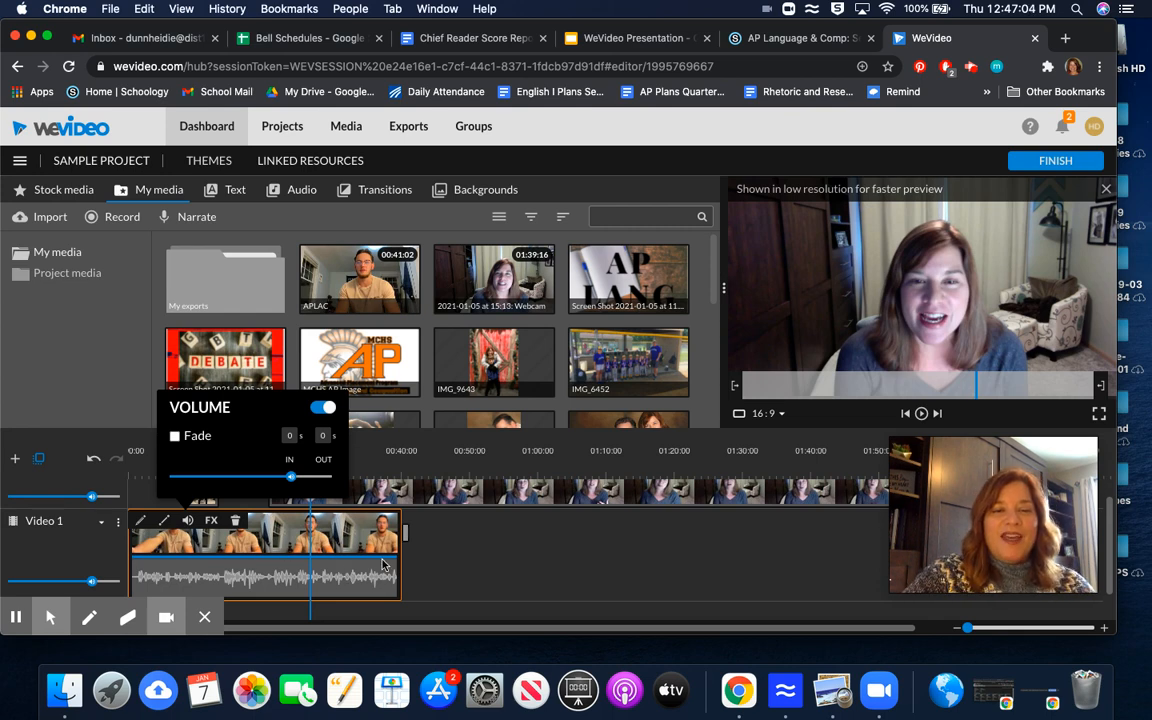
Step: Add volume keyframes to the webcam clip on Video 2 so it stays at 0% until about 39 seconds, then rises
left_click(421, 497)
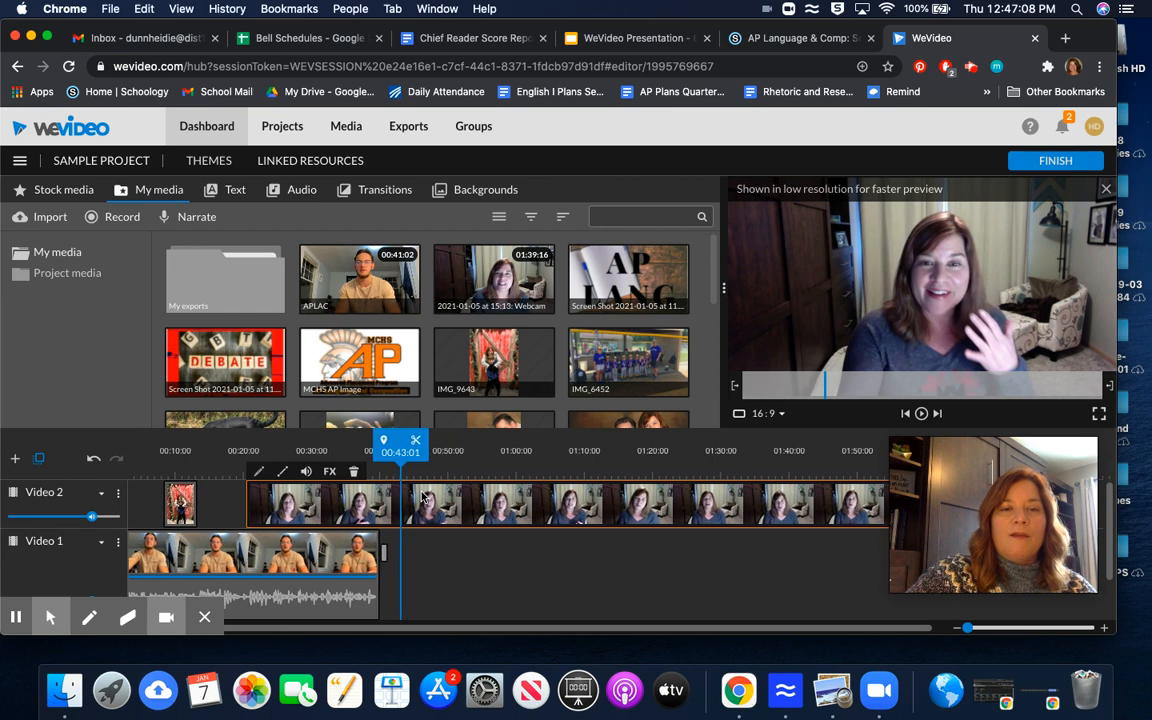
left_click(306, 473)
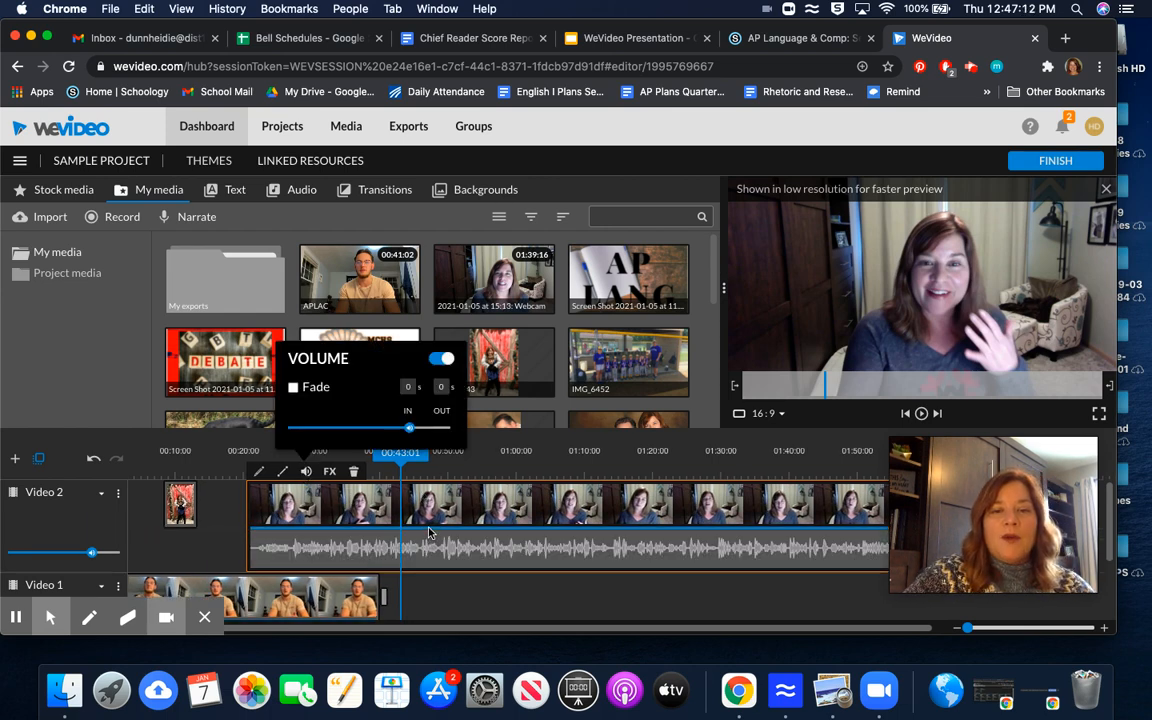
left_click_drag(430, 533, 410, 537)
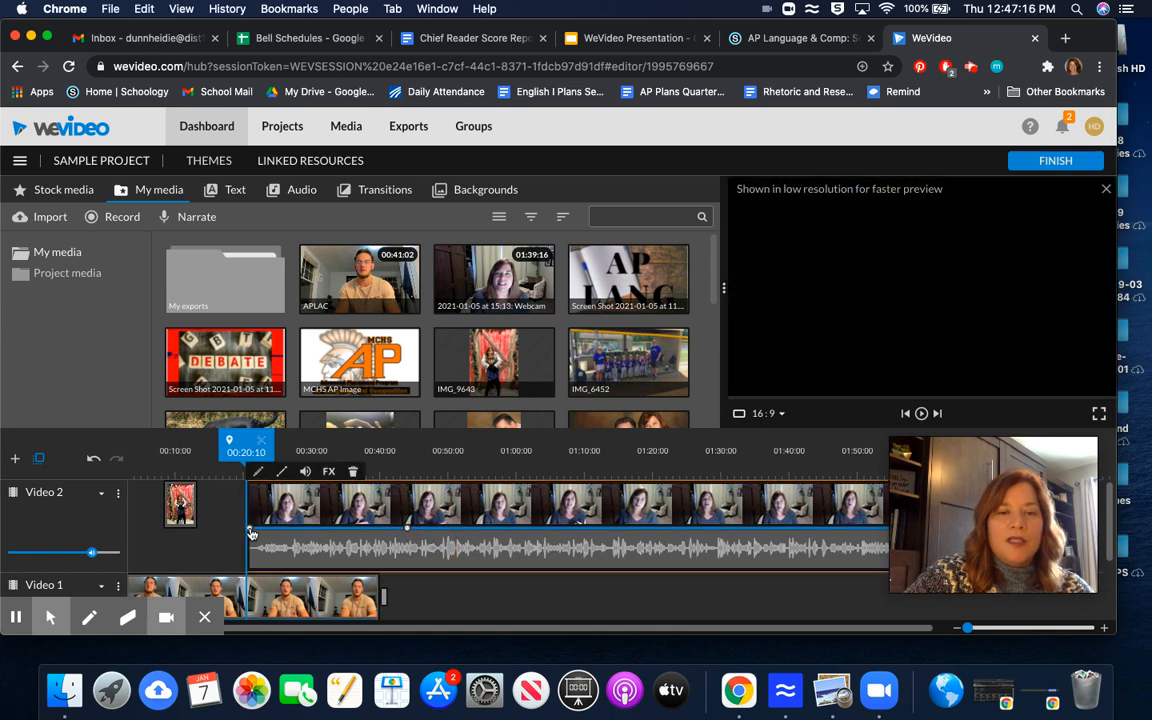
left_click_drag(251, 530, 254, 584)
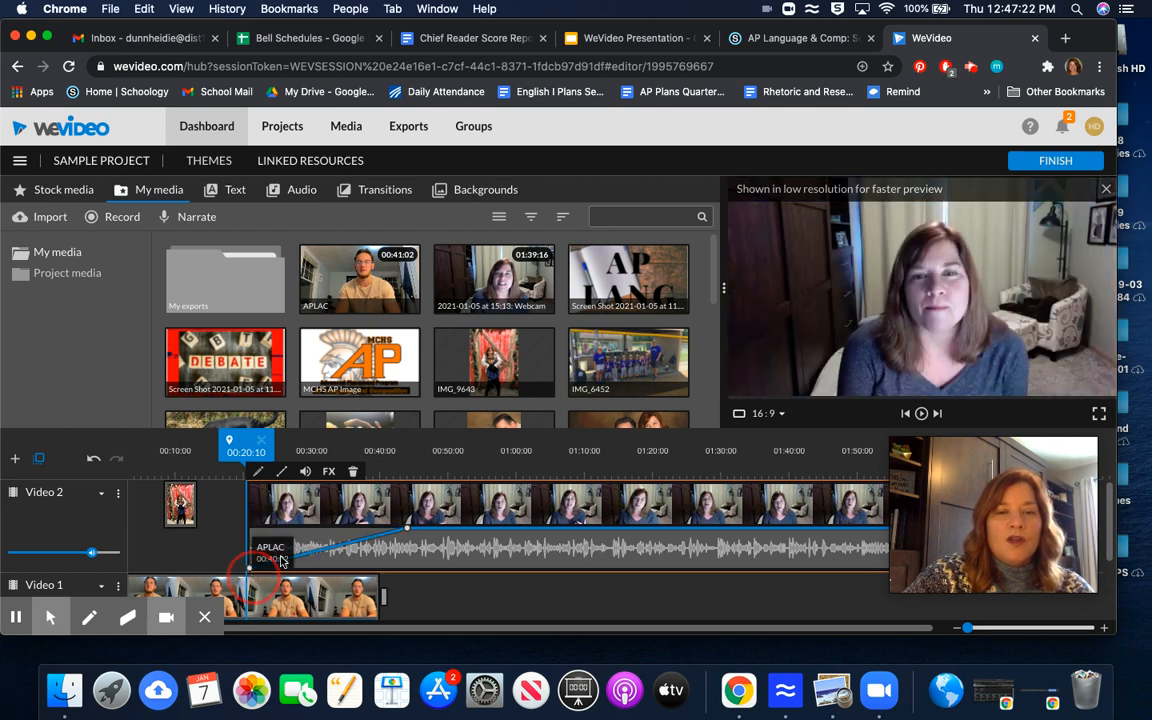
left_click_drag(409, 537, 381, 576)
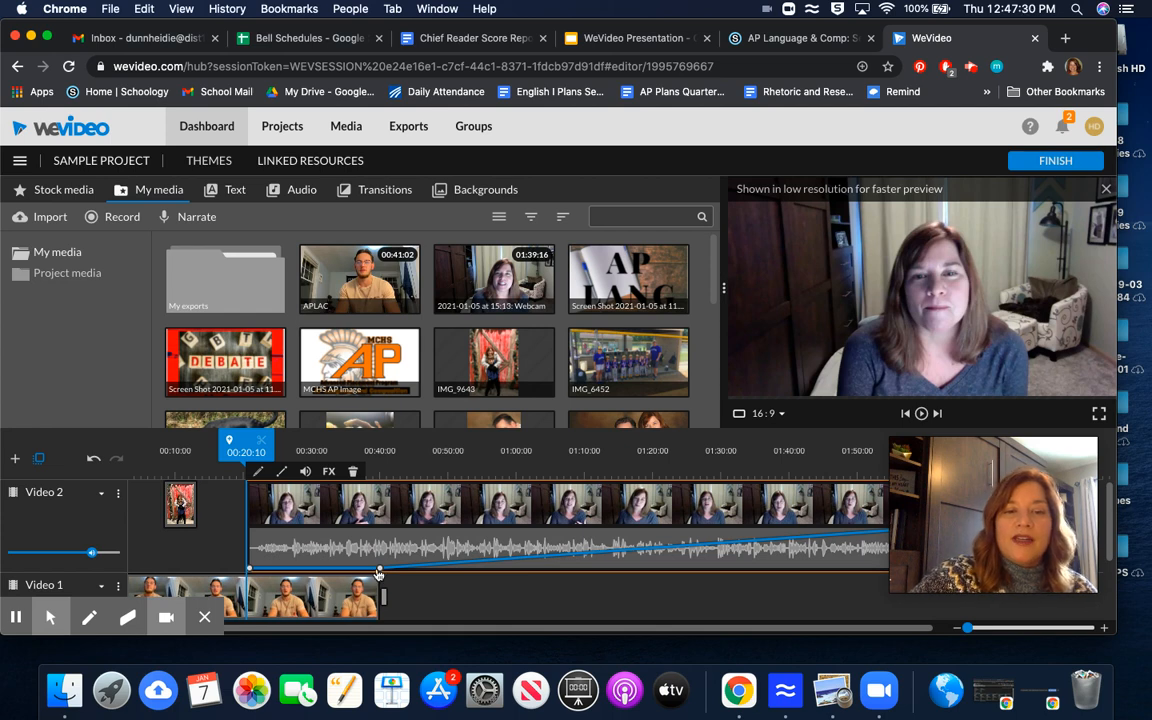
left_click_drag(381, 575, 376, 573)
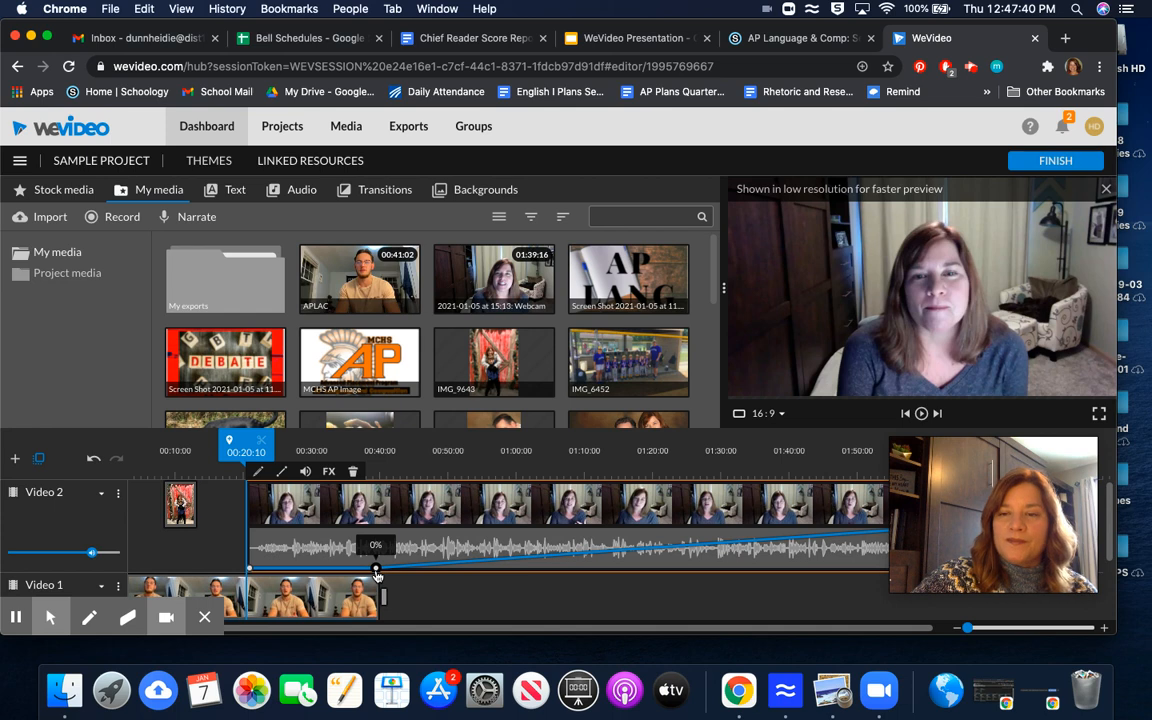
scroll(754, 545, "down", 3)
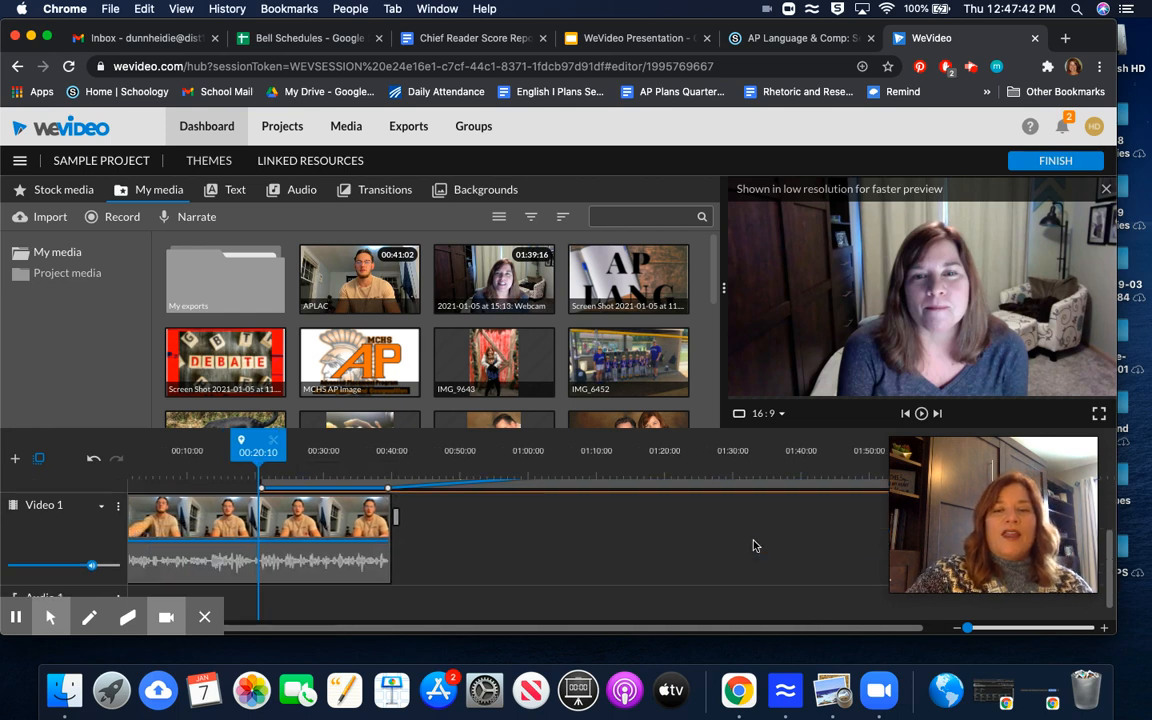
left_click(540, 597)
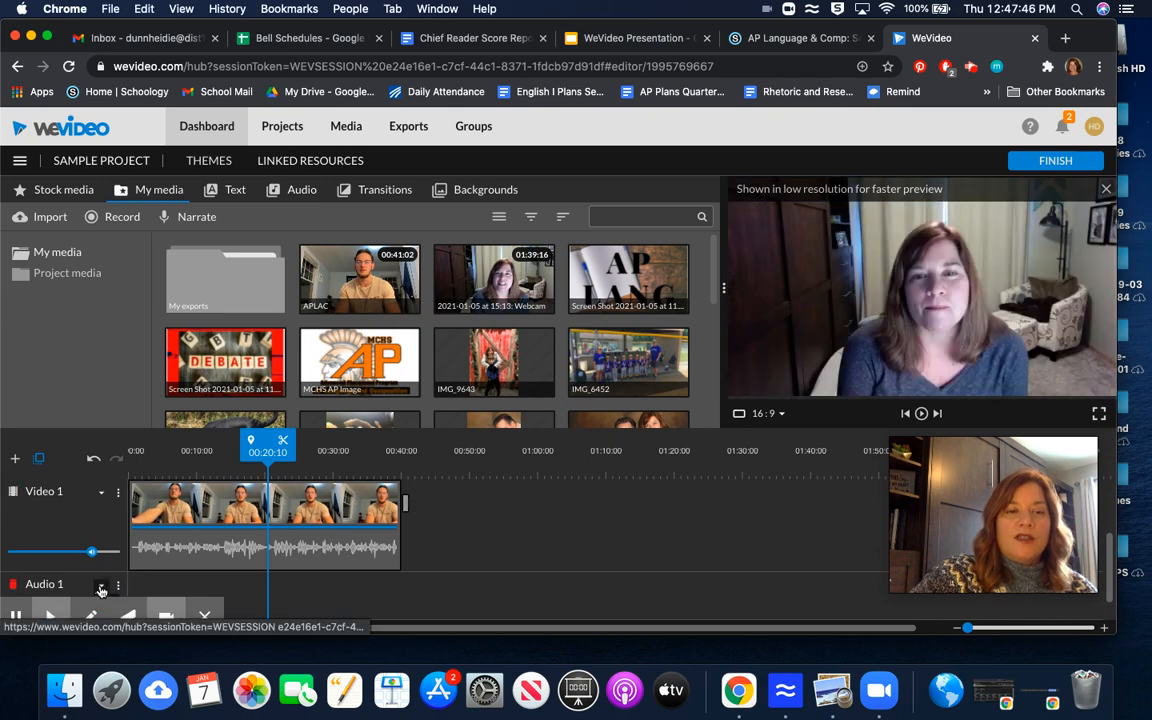
scroll(100, 590, "down", 1)
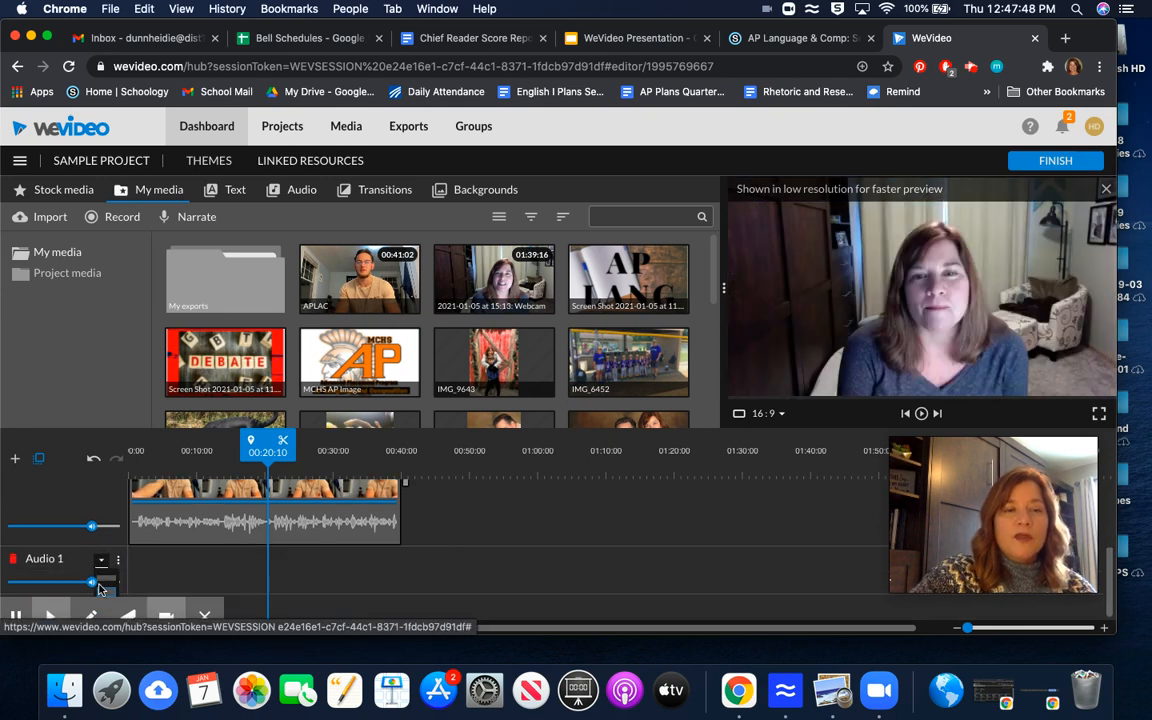
scroll(100, 563, "up", 1)
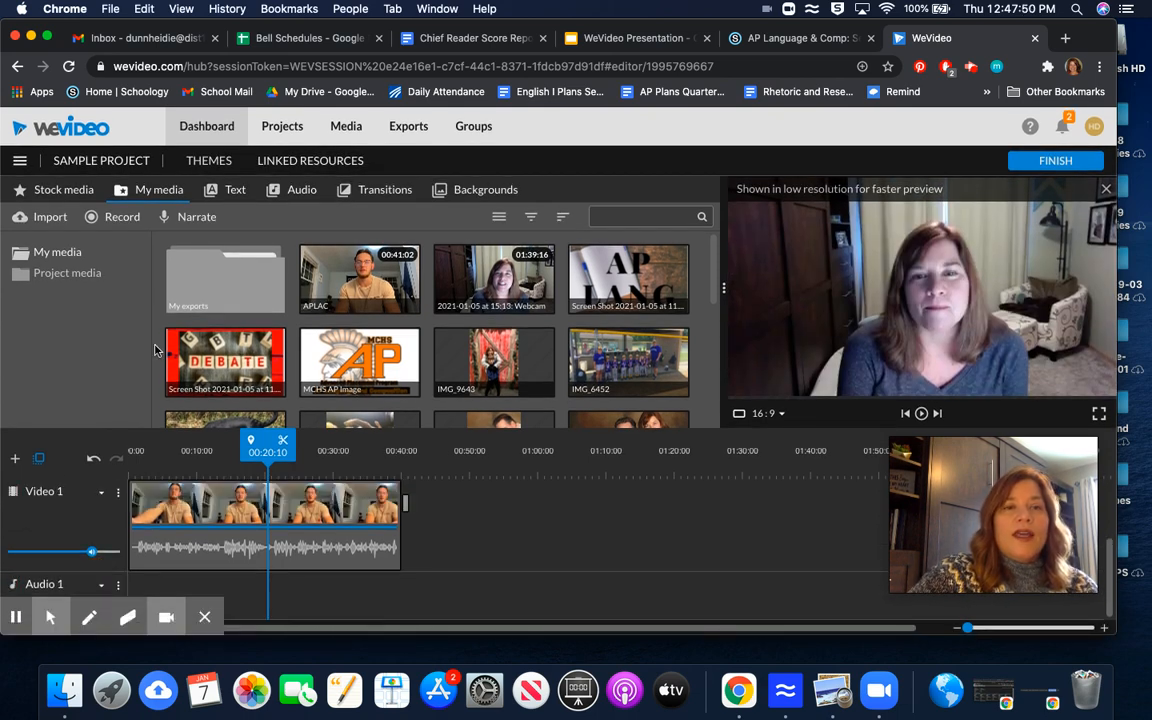
Step: Browse the stock media library's Sea results
left_click(52, 195)
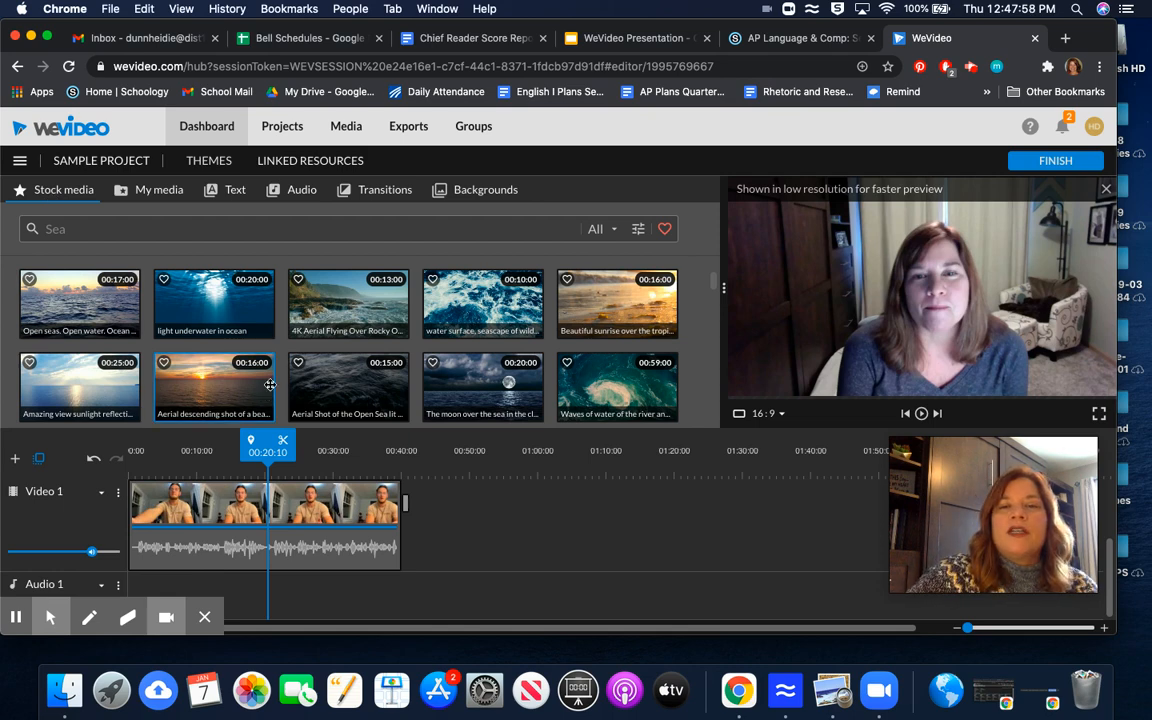
scroll(285, 357, "down", 3)
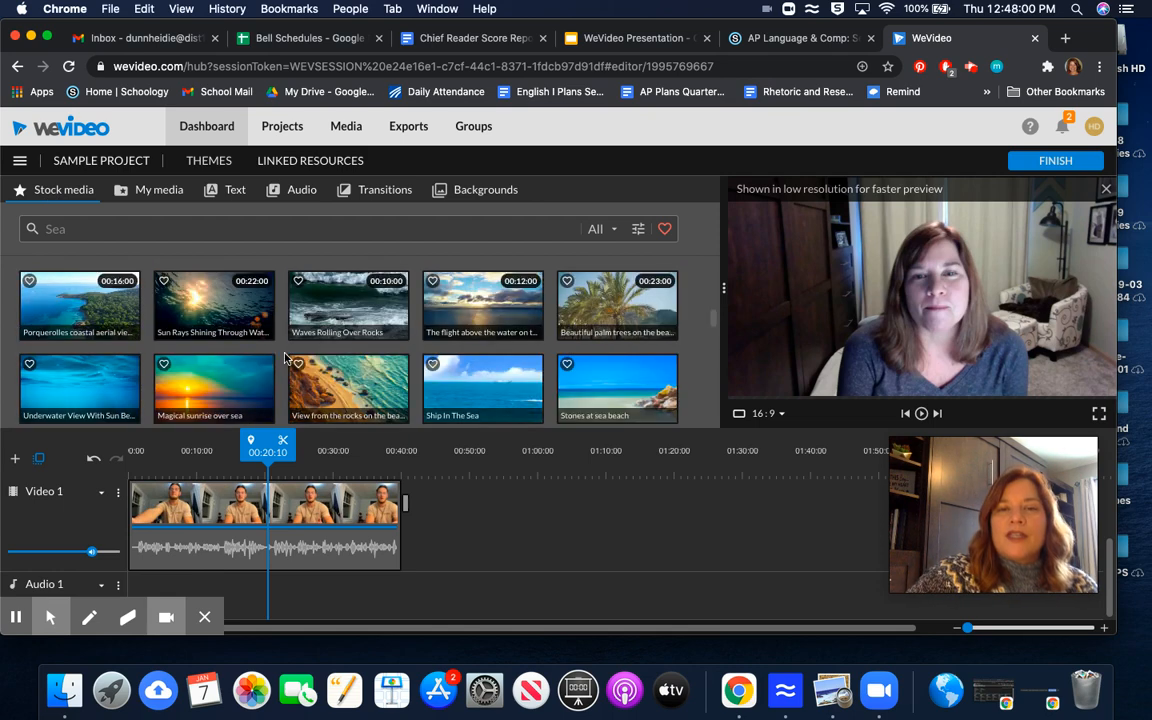
scroll(285, 357, "down", 1)
scroll(285, 357, "down", 3)
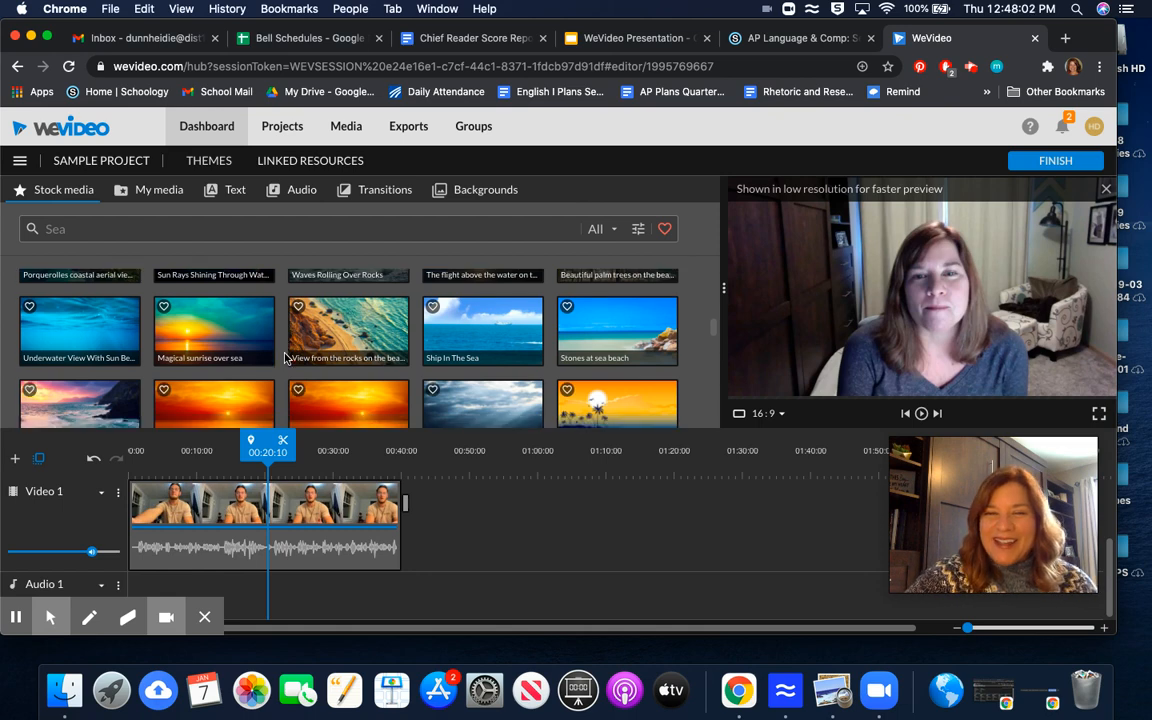
scroll(285, 357, "down", 1)
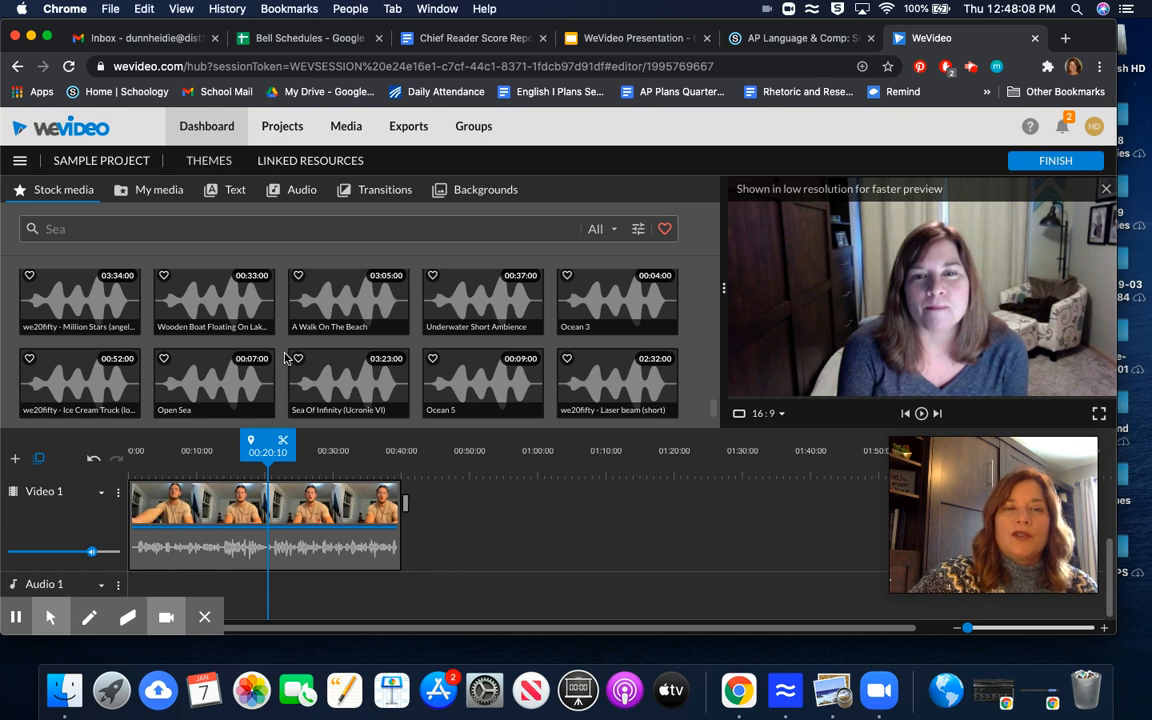
scroll(285, 357, "up", 1)
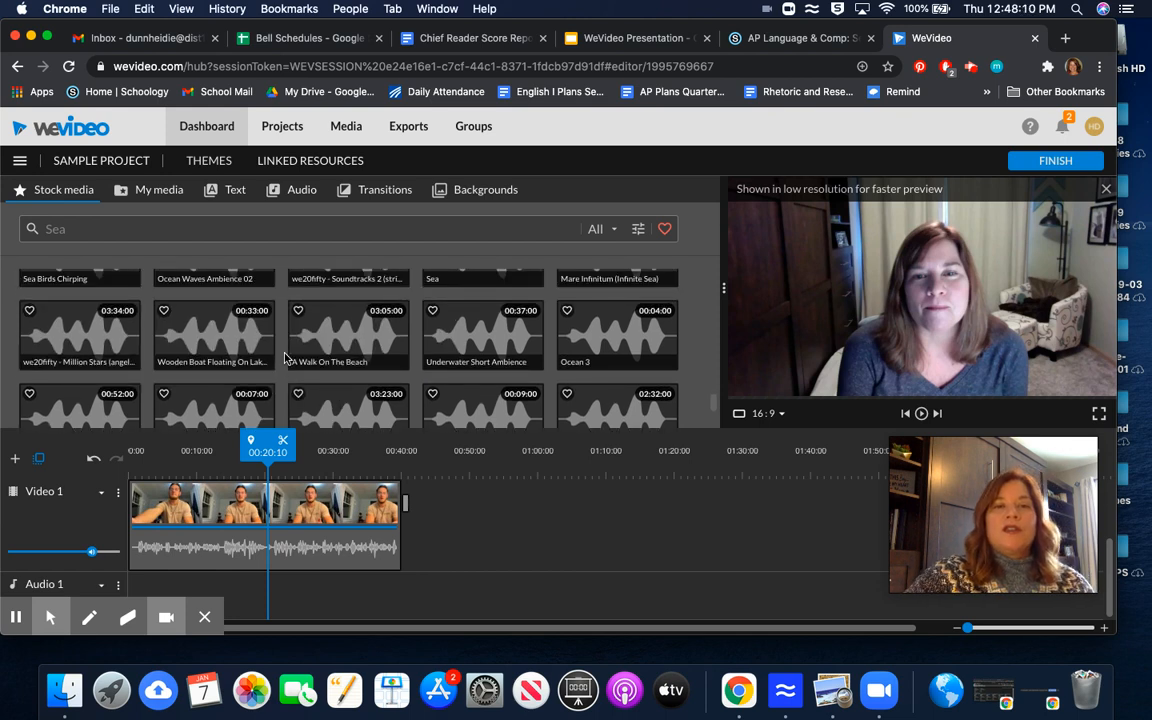
Step: Preview the Clear Inspiration - BaltaZzar free music track and place it at the start of Audio 1
left_click(287, 192)
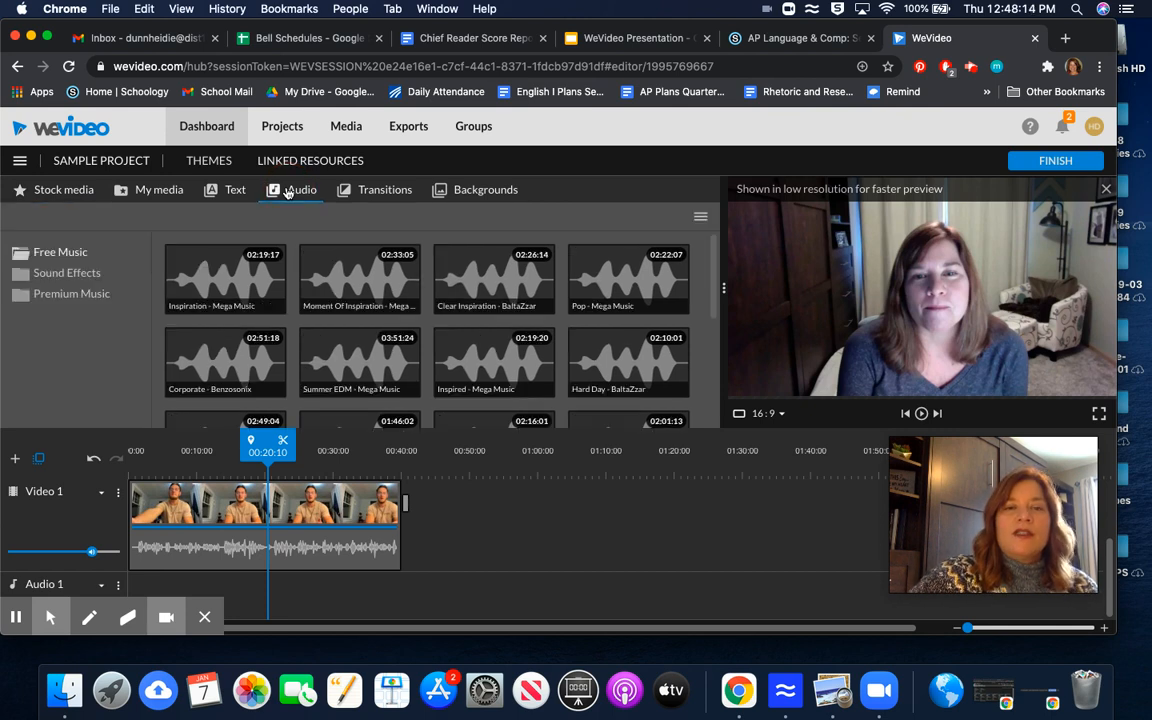
scroll(270, 292, "down", 1)
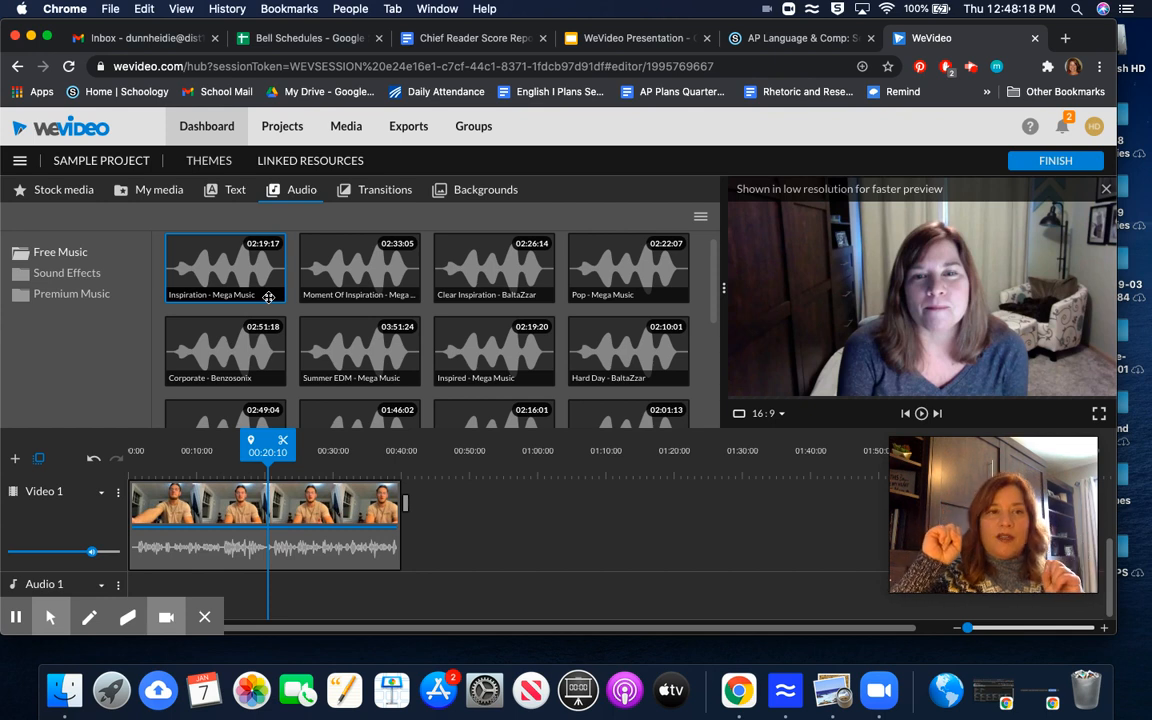
left_click(90, 275)
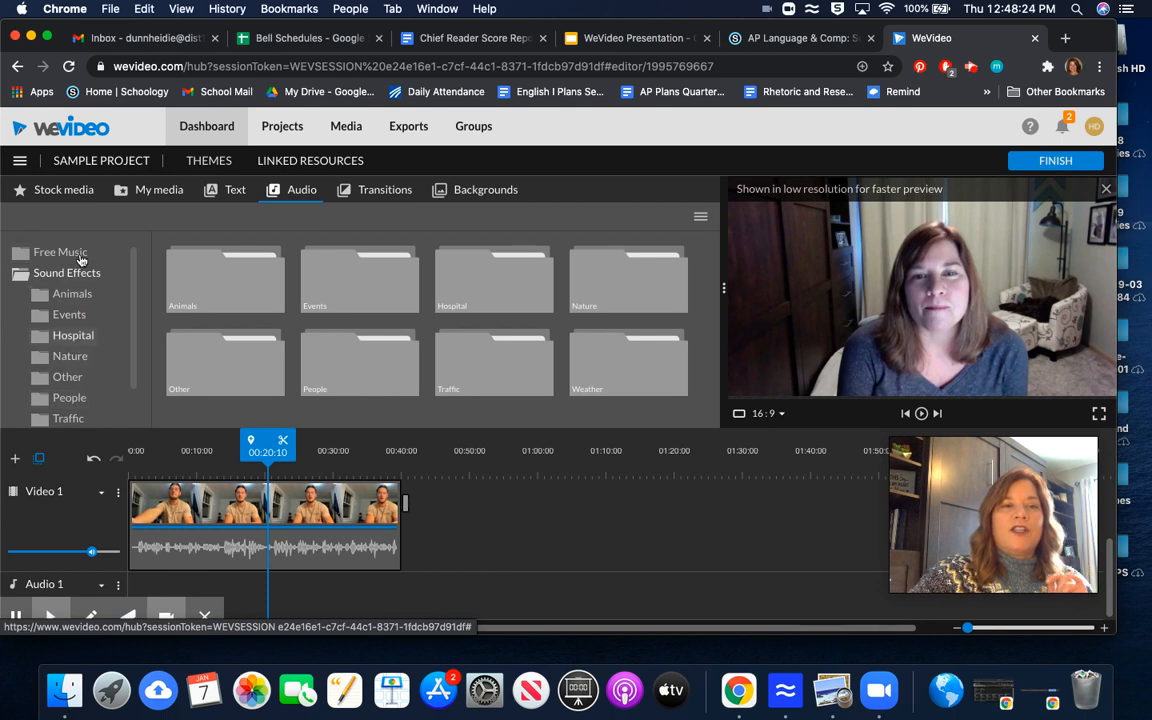
left_click(73, 254)
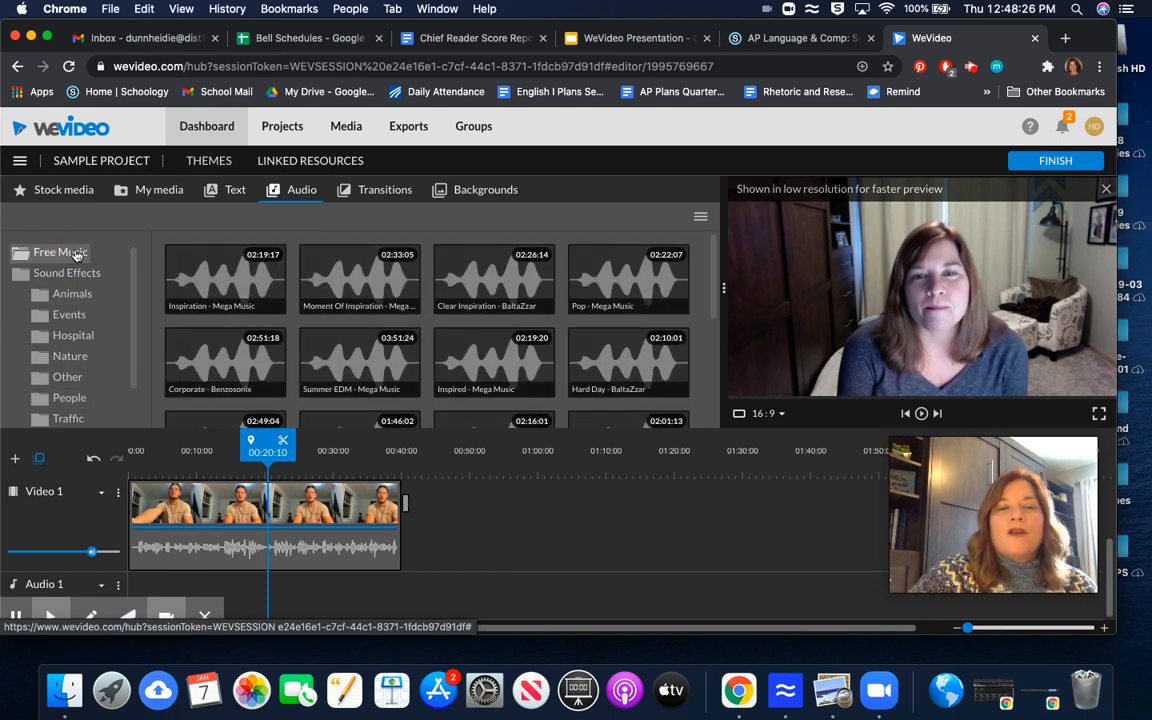
scroll(450, 356, "down", 1)
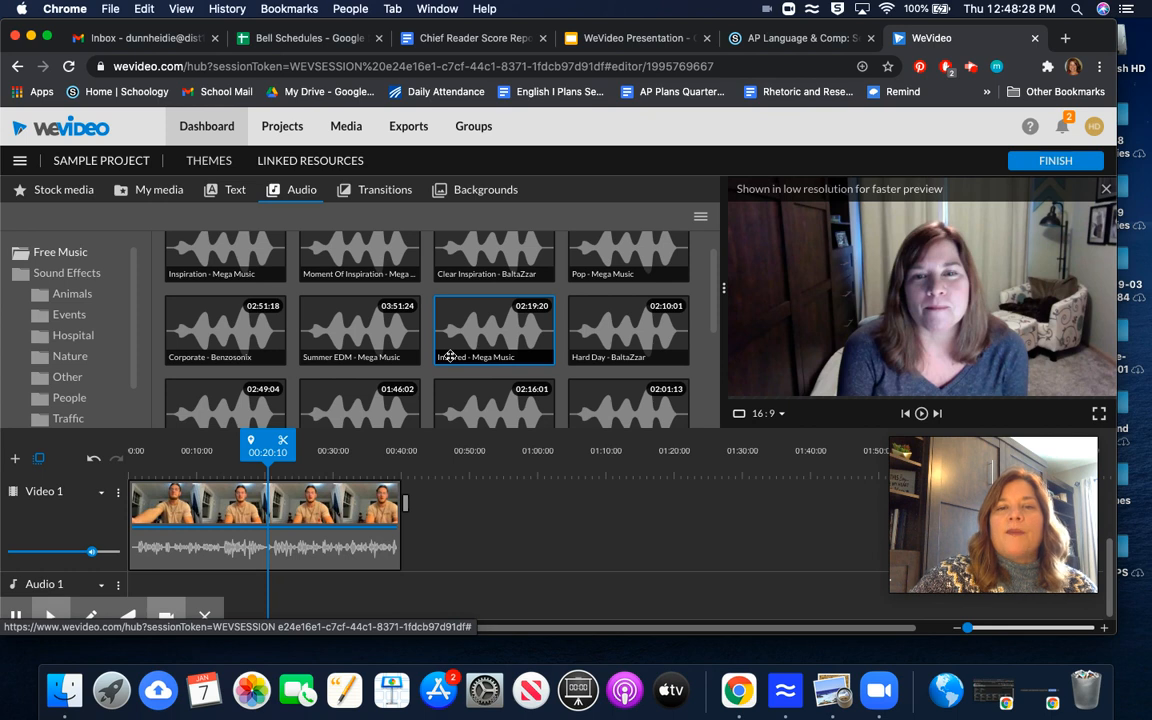
scroll(490, 290, "up", 1)
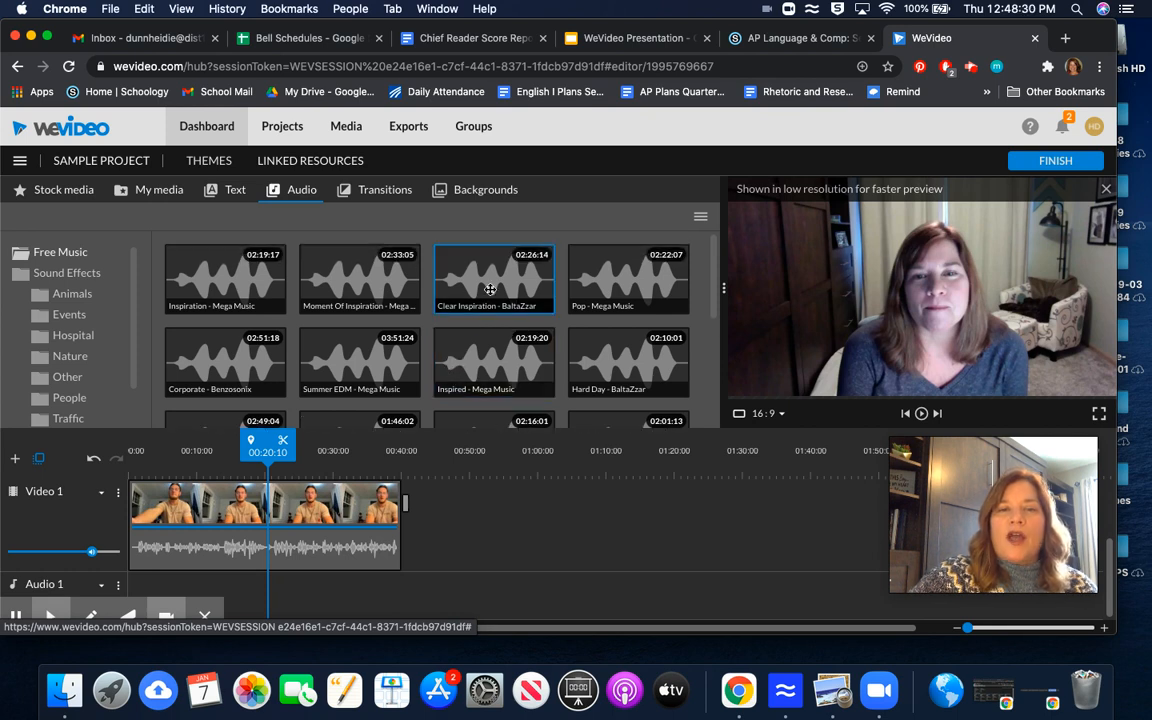
left_click(490, 289)
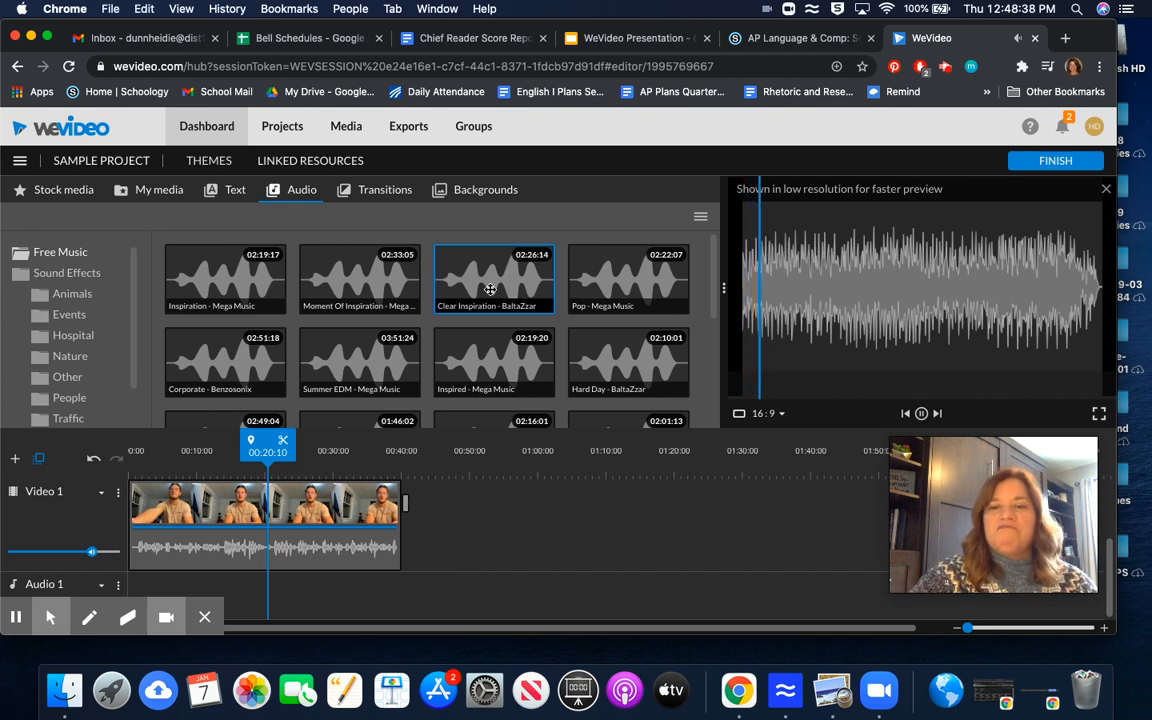
left_click(922, 414)
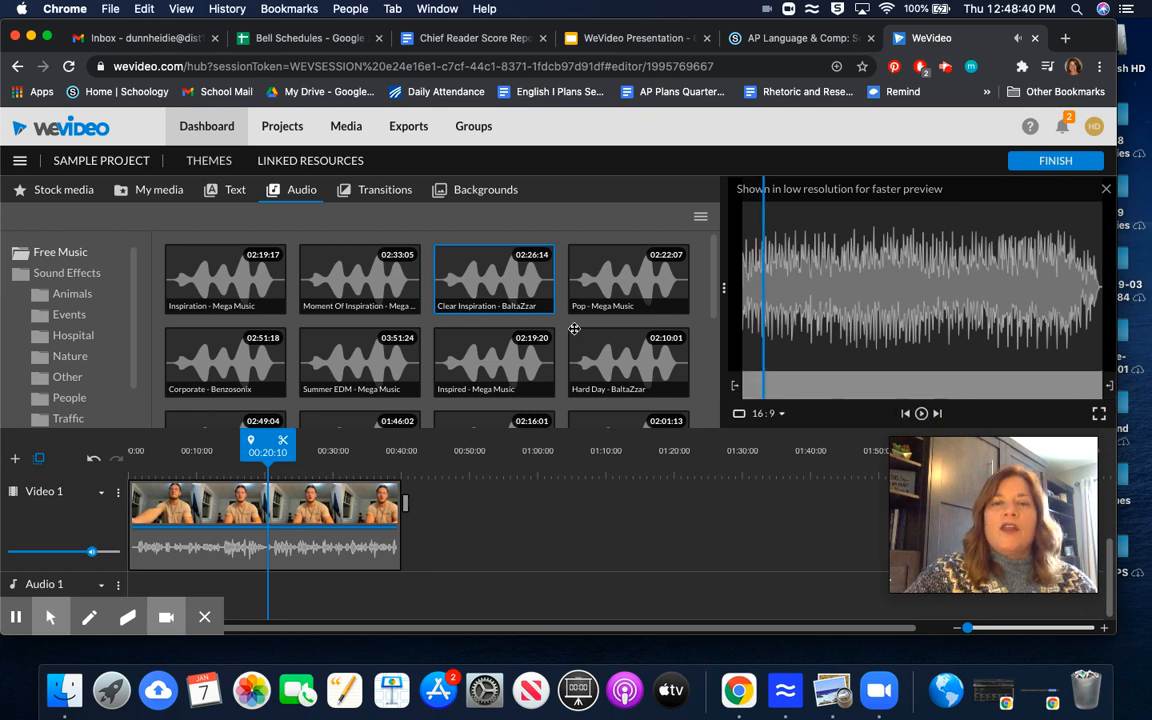
left_click_drag(498, 280, 145, 582)
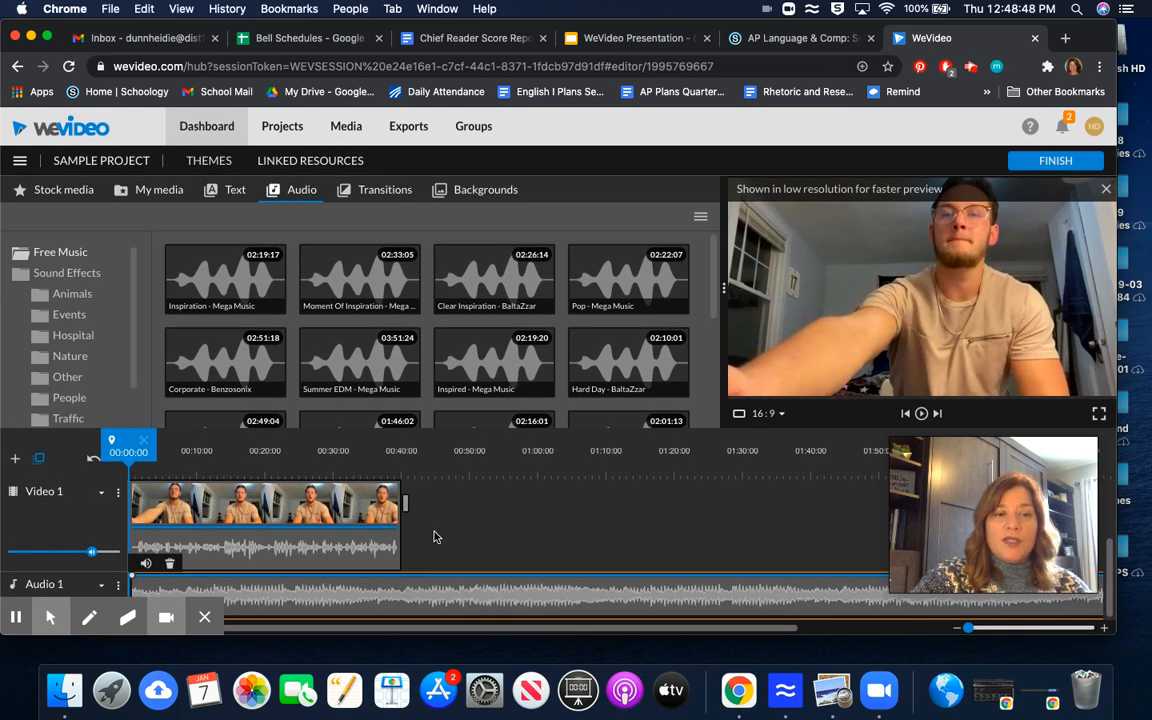
mouse_move(158, 612)
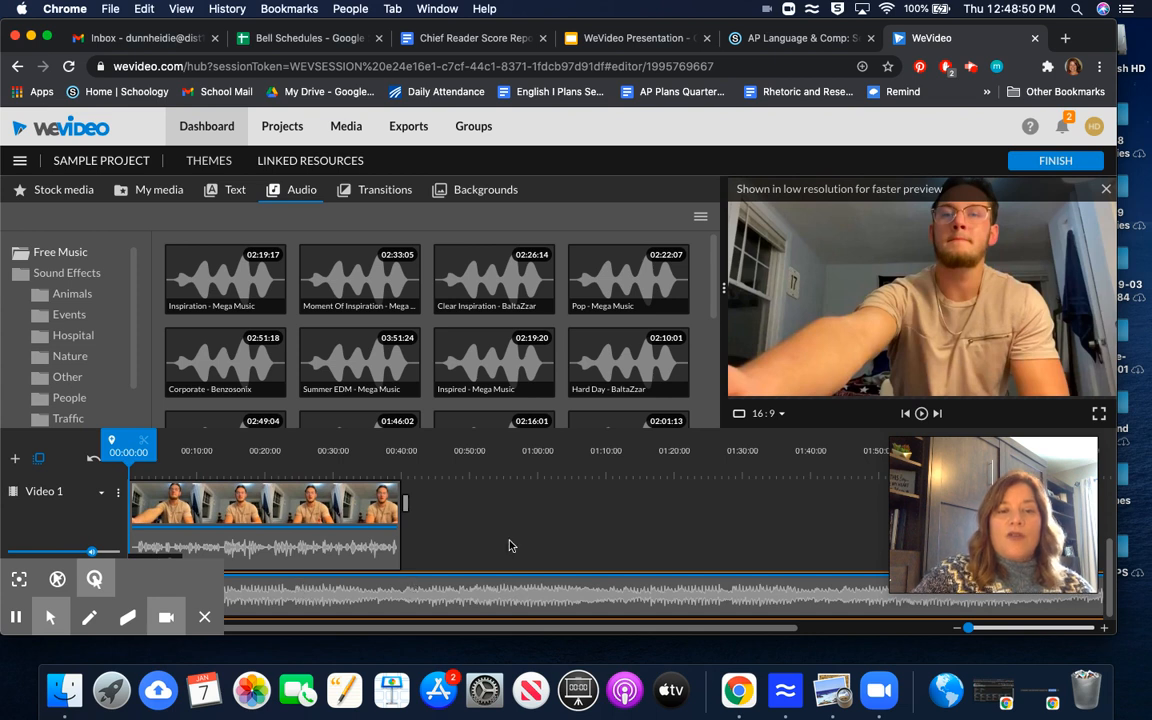
left_click(204, 620)
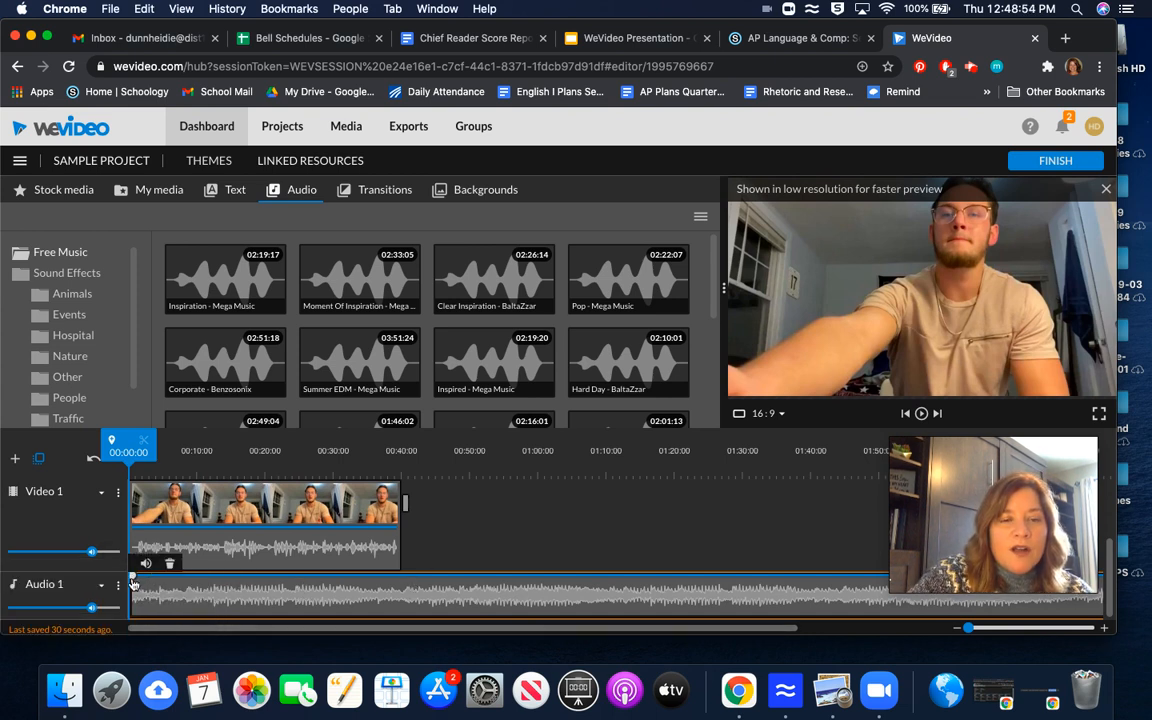
Step: Set the Clear Inspiration clip's volume to rise from 0% at its start to 15% at about 40 seconds
left_click_drag(133, 581, 140, 610)
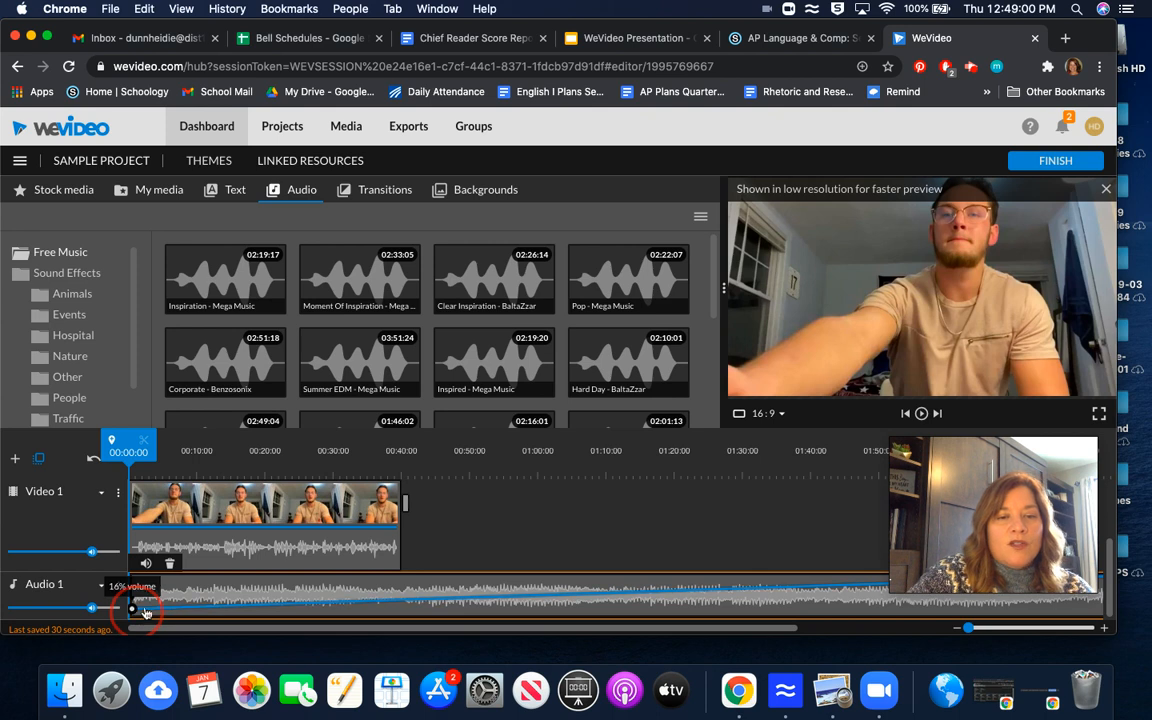
left_click(401, 600)
left_click_drag(400, 604, 398, 614)
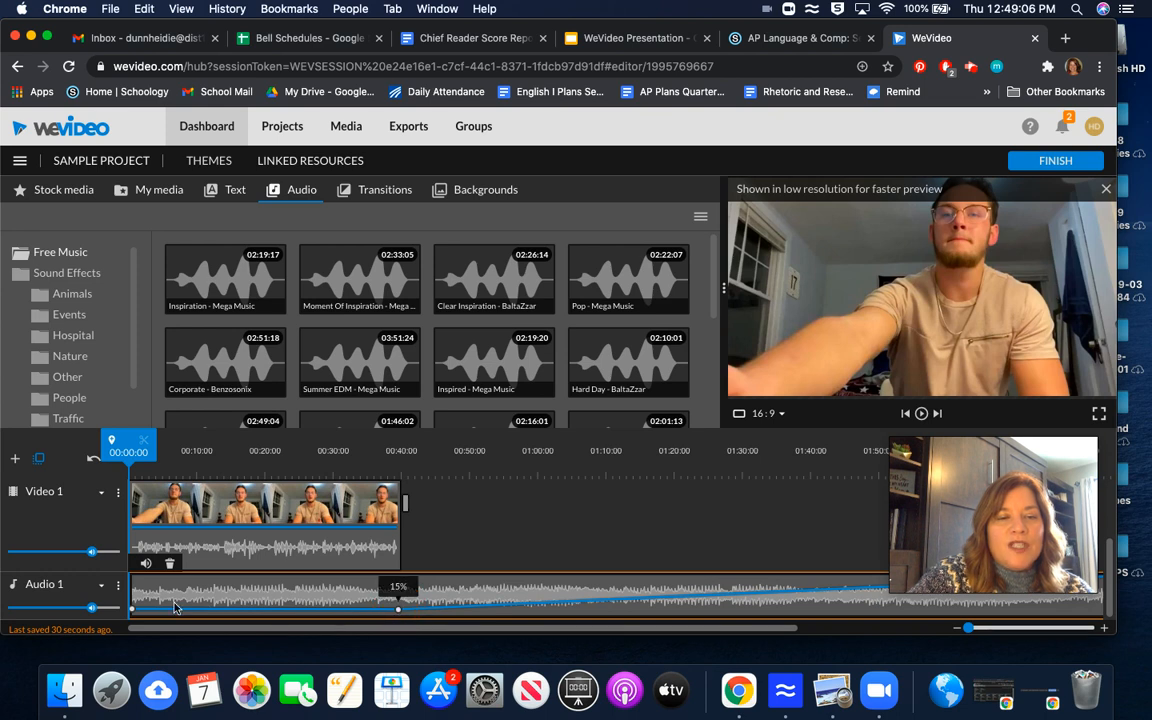
left_click_drag(133, 609, 134, 614)
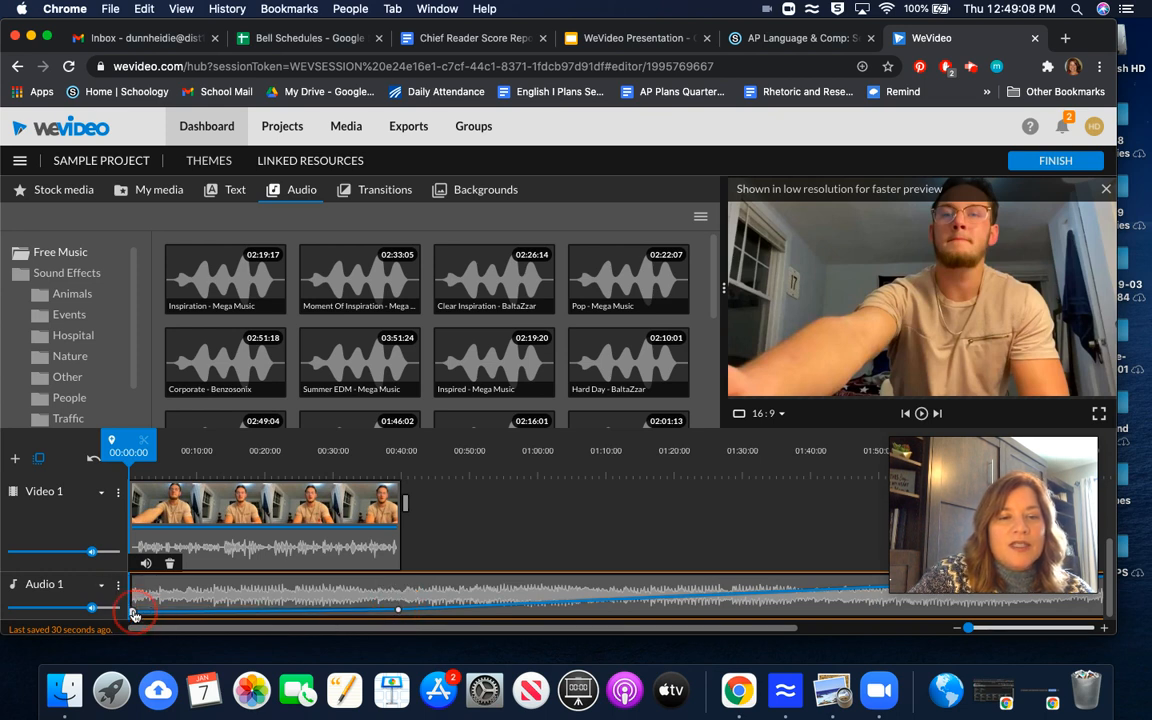
mouse_move(400, 612)
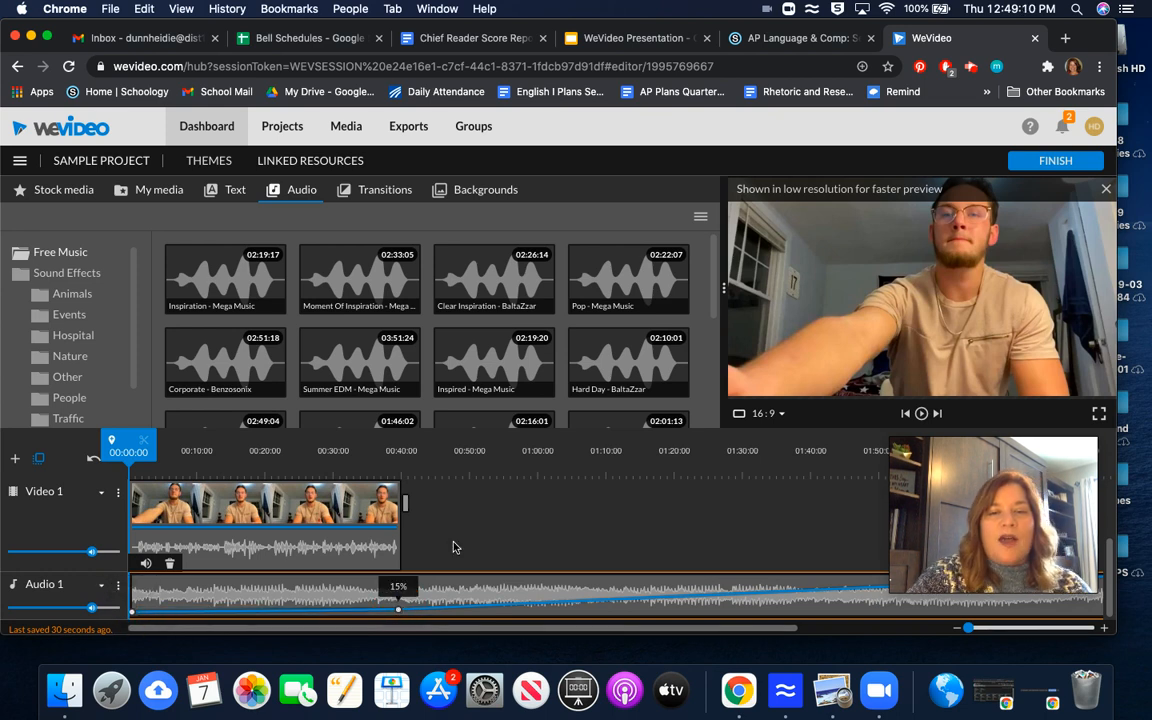
scroll(453, 547, "up", 3)
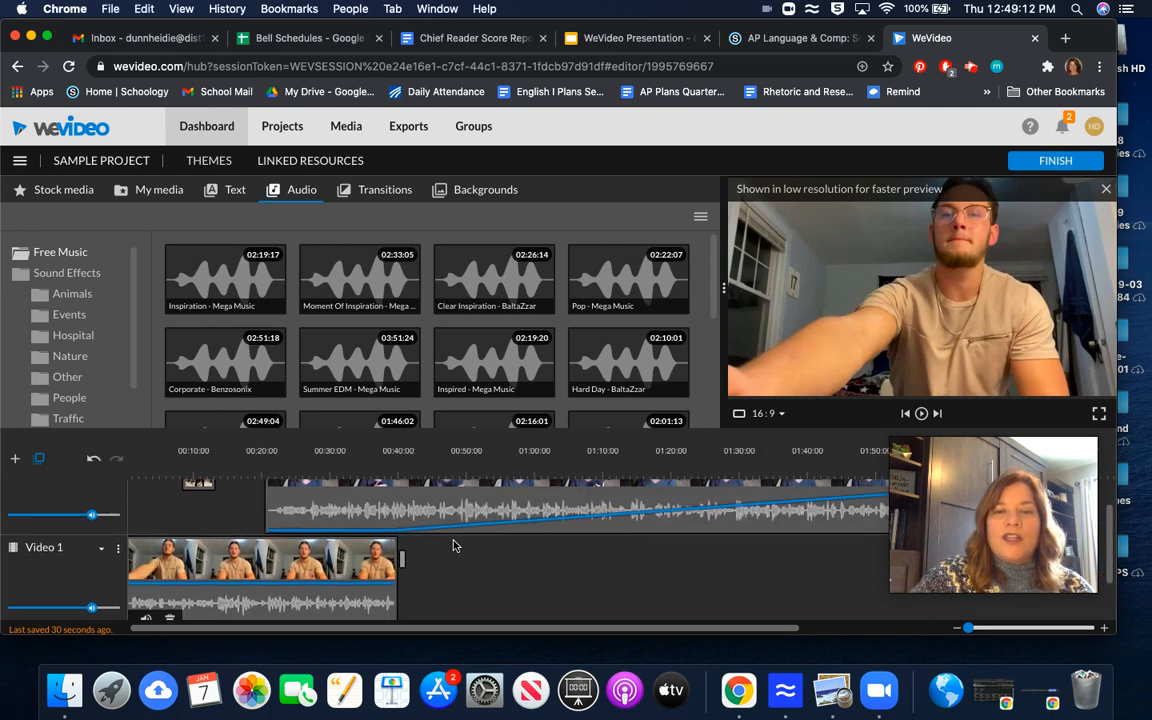
Step: Place the Whisper - Title motion text clip at the very start of the Video 2 track
scroll(453, 546, "up", 2)
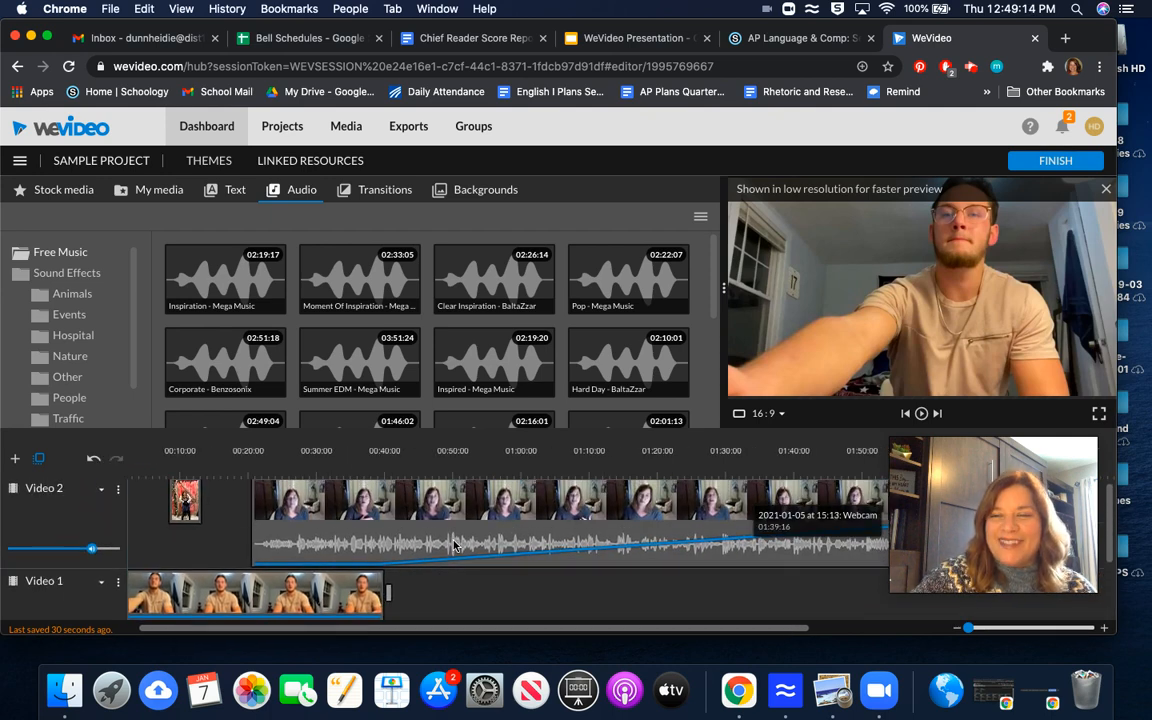
scroll(453, 545, "down", 2)
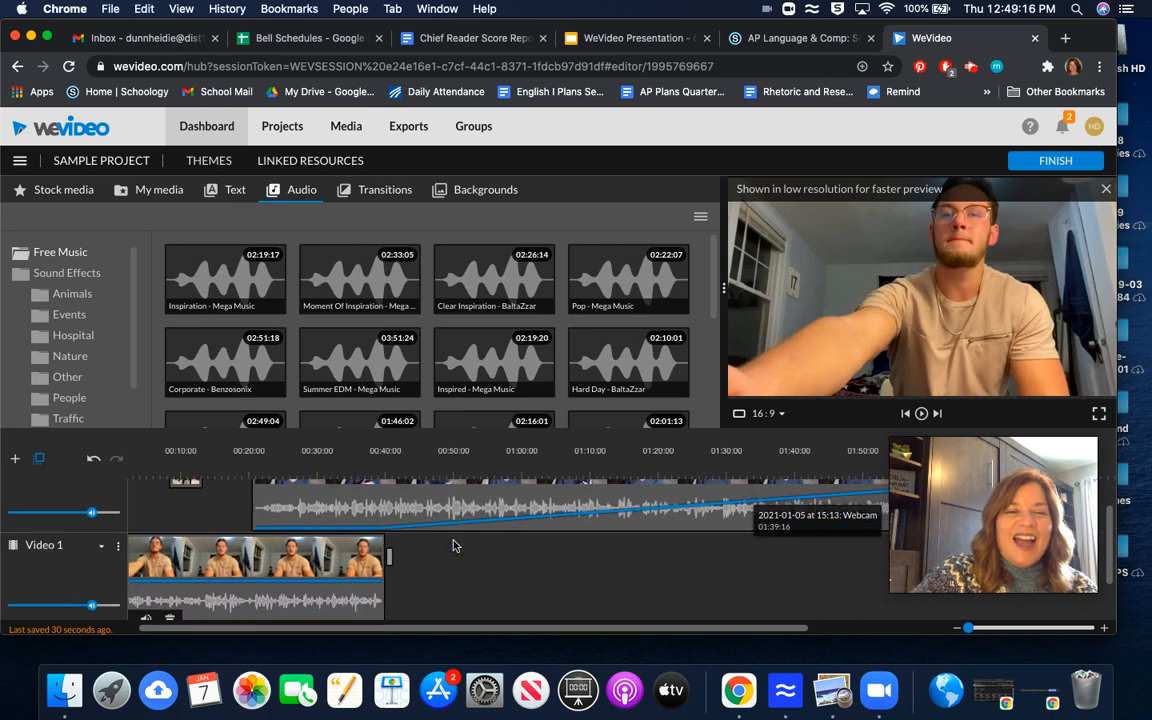
scroll(453, 545, "up", 2)
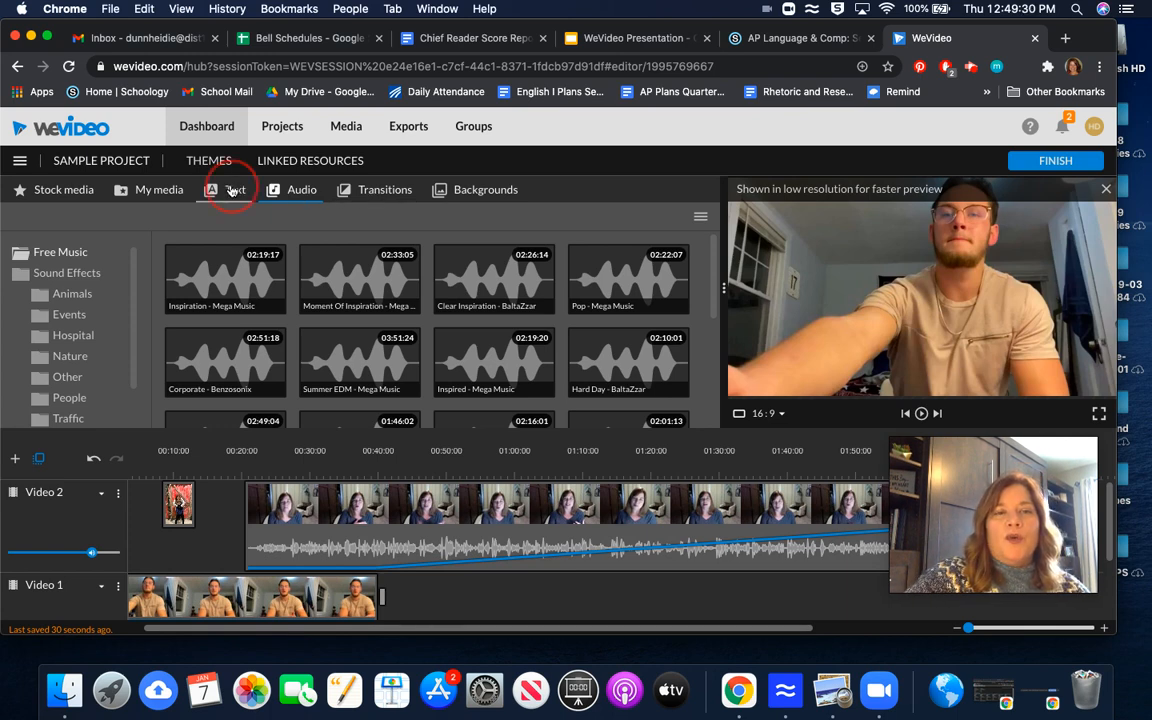
left_click(232, 191)
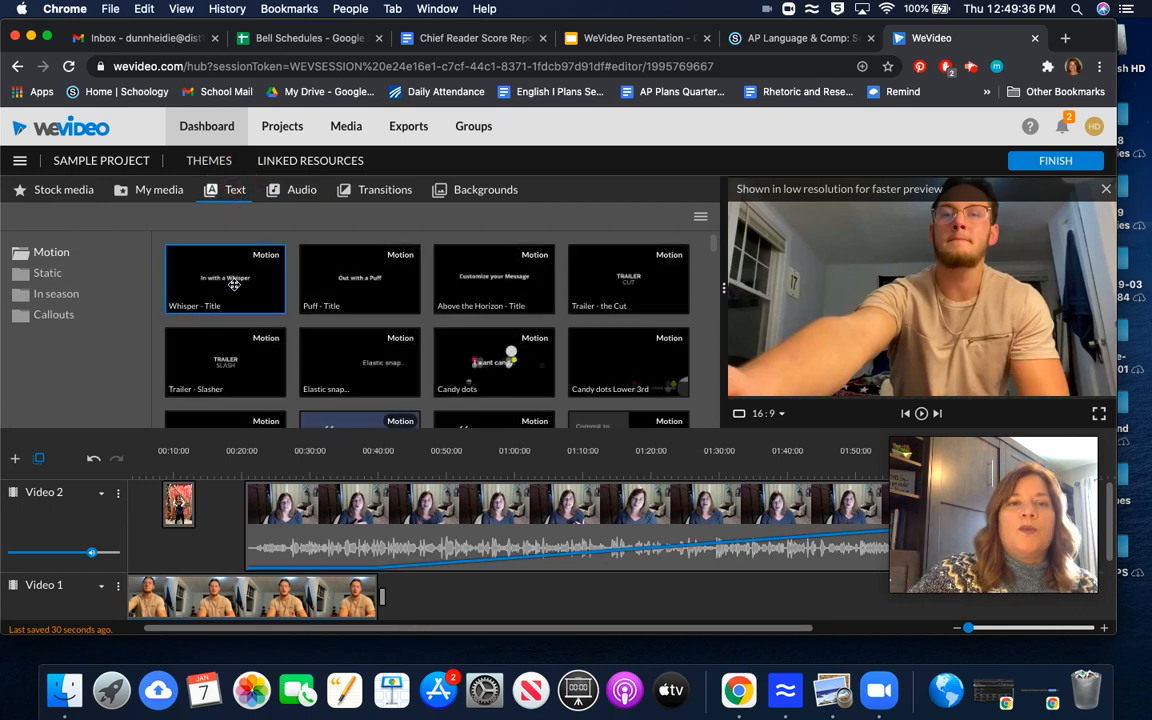
left_click_drag(234, 283, 142, 522)
left_click(148, 496)
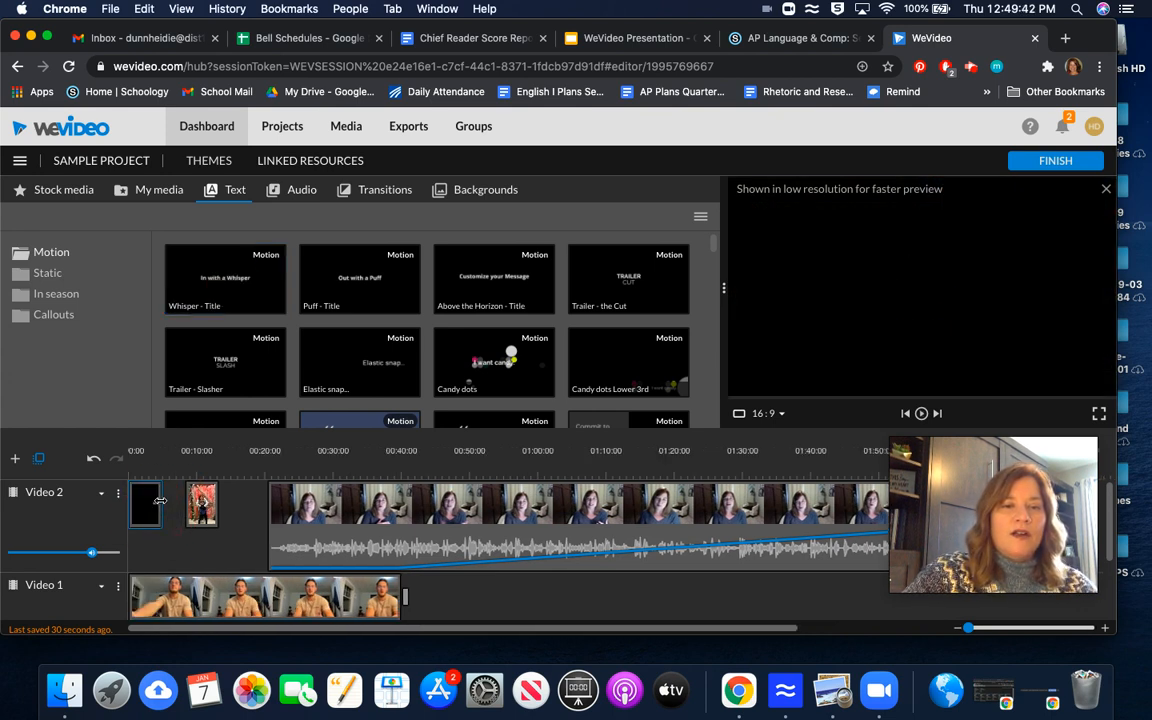
left_click_drag(202, 590, 235, 588)
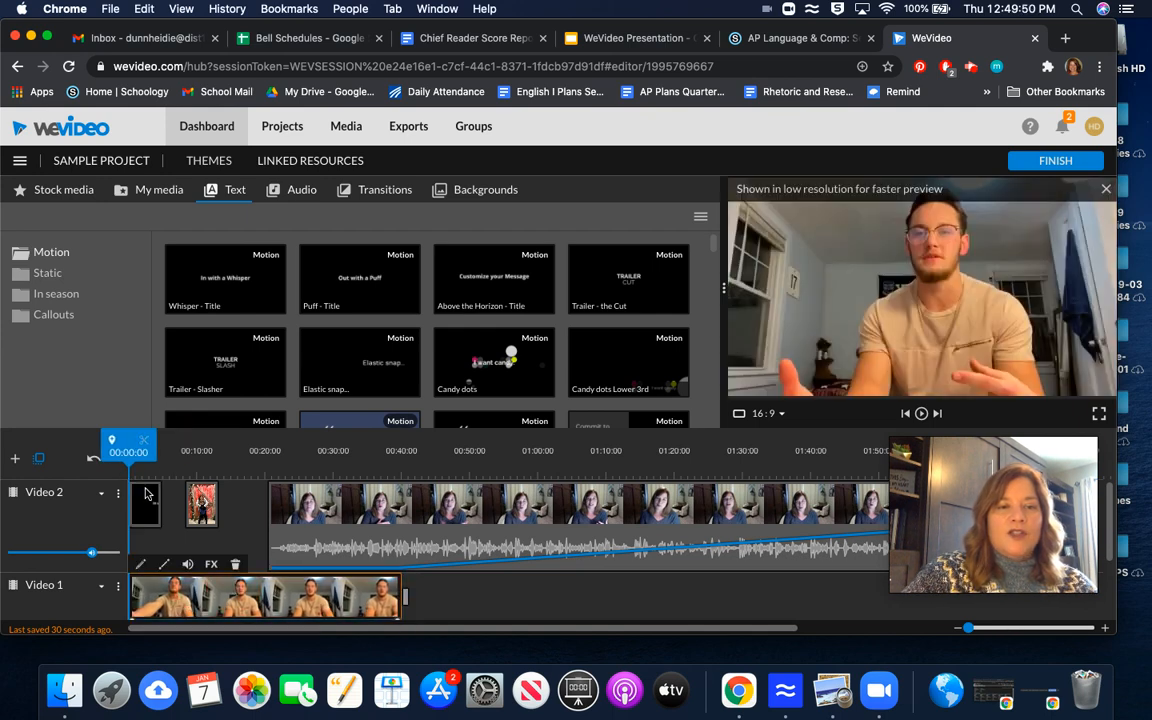
left_click_drag(146, 493, 188, 594)
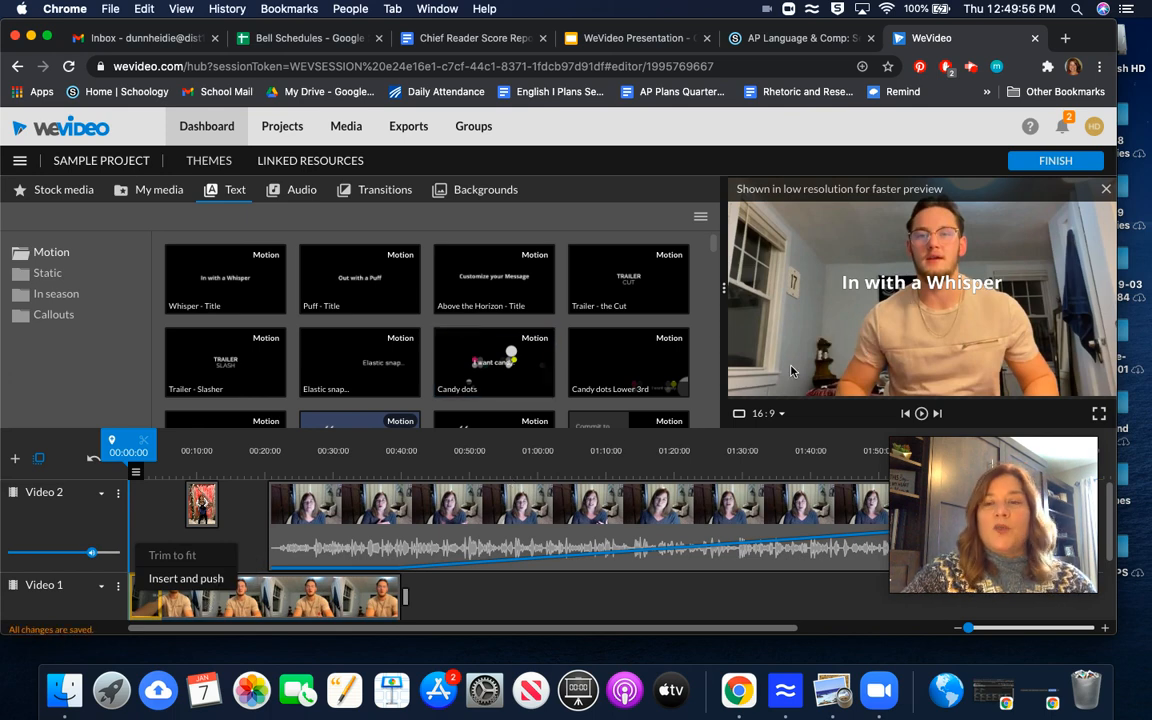
left_click(931, 290)
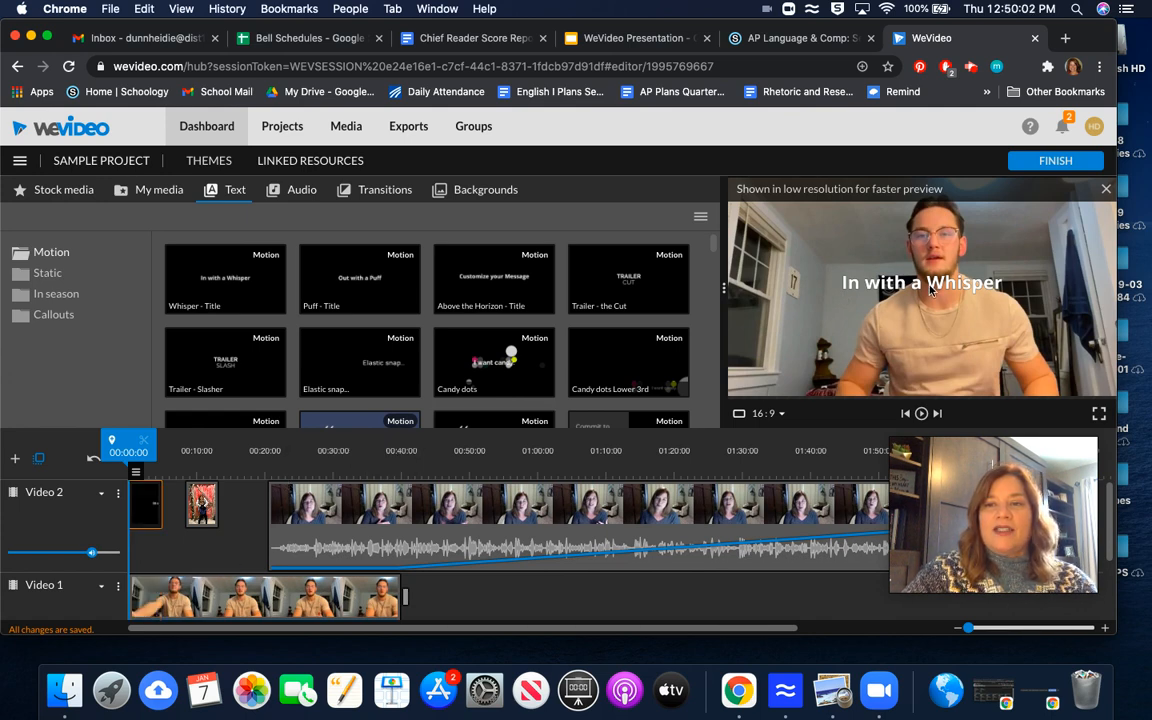
Step: Edit the title clip's text to 'Say Hello,' followed by the student's name and an exclamation mark, and save the changes
left_click(141, 518)
double_click(141, 518)
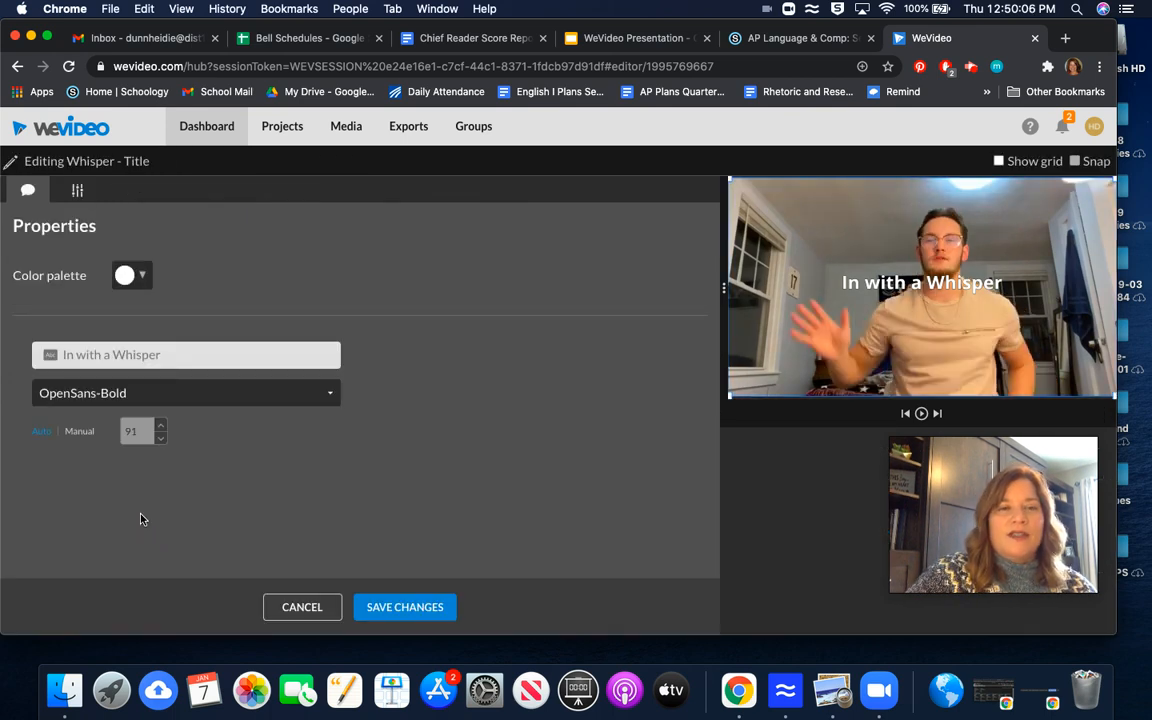
left_click(166, 355)
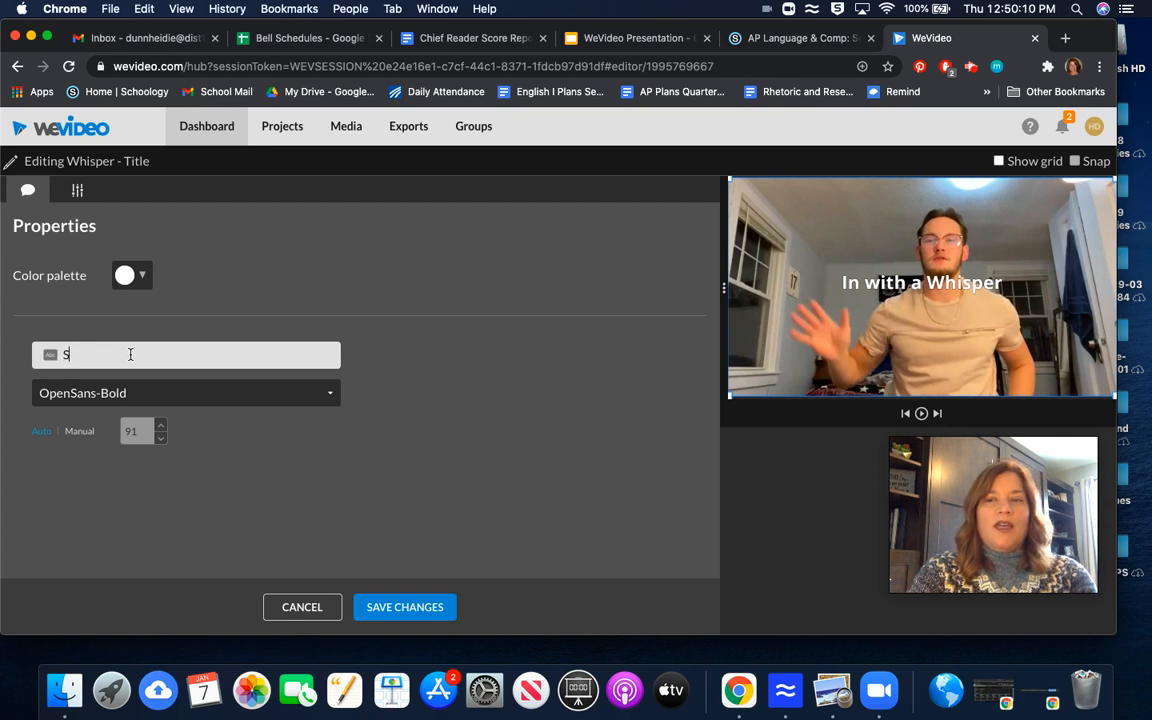
type("Say Hell")
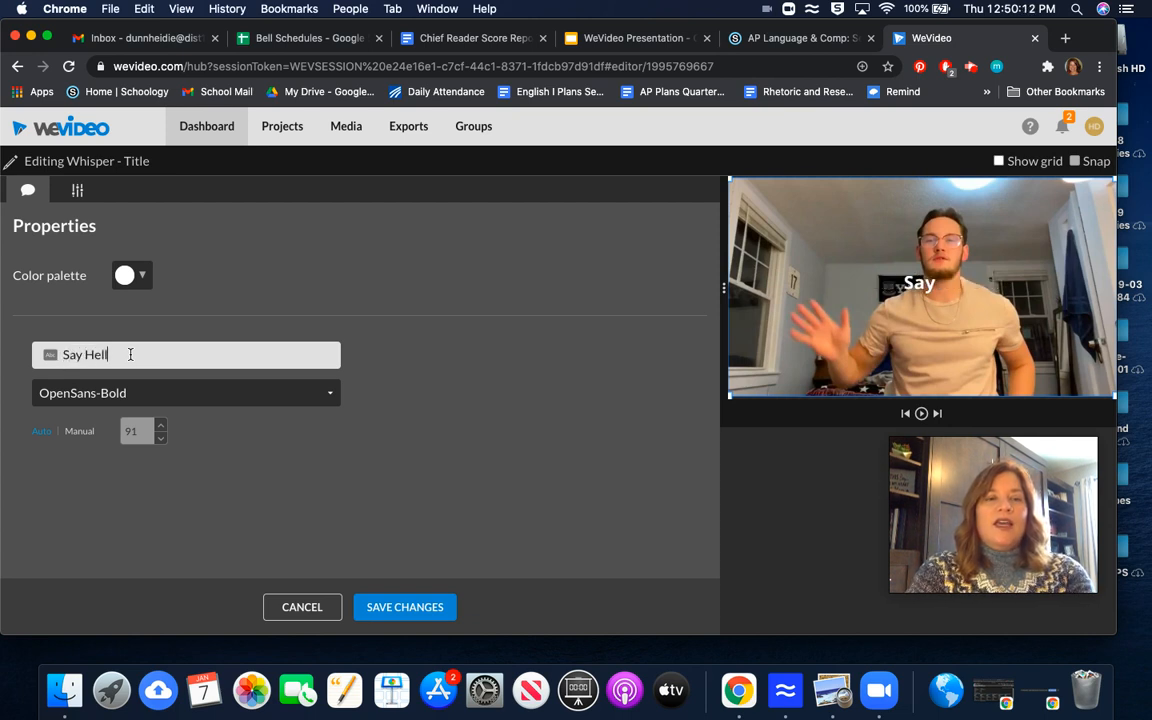
type("o, Kennedy")
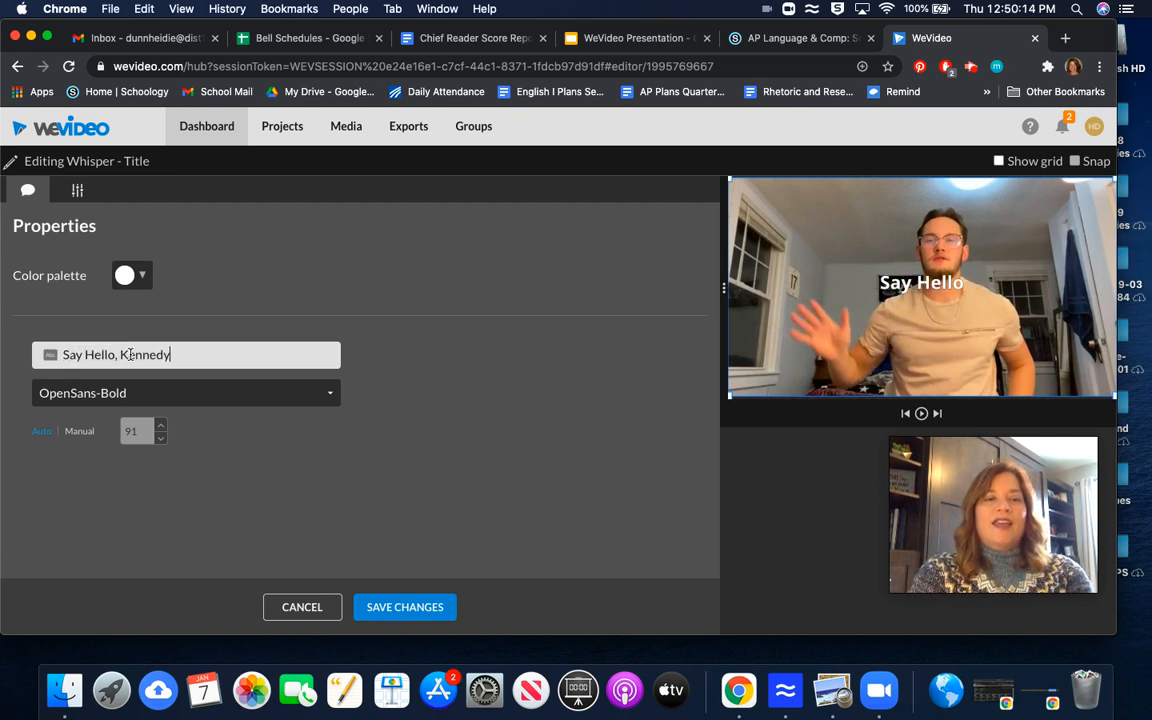
type("!")
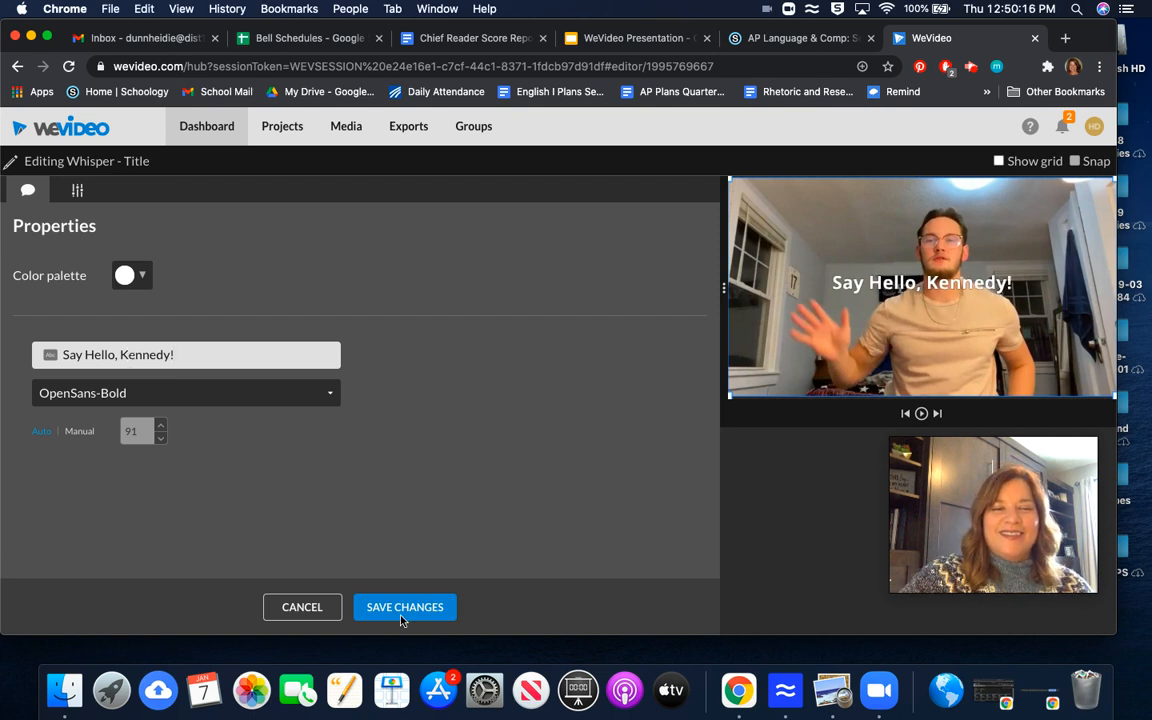
left_click(401, 619)
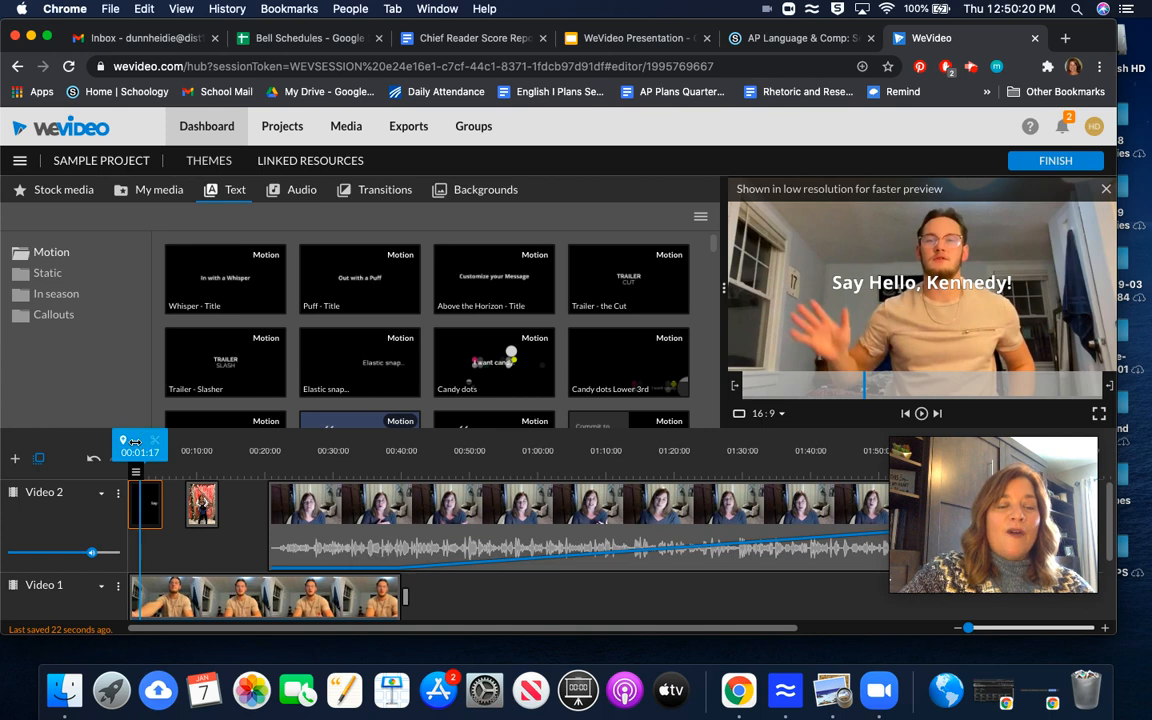
Step: Play the project from the beginning to preview the new title over the opening clip
left_click_drag(125, 446, 97, 443)
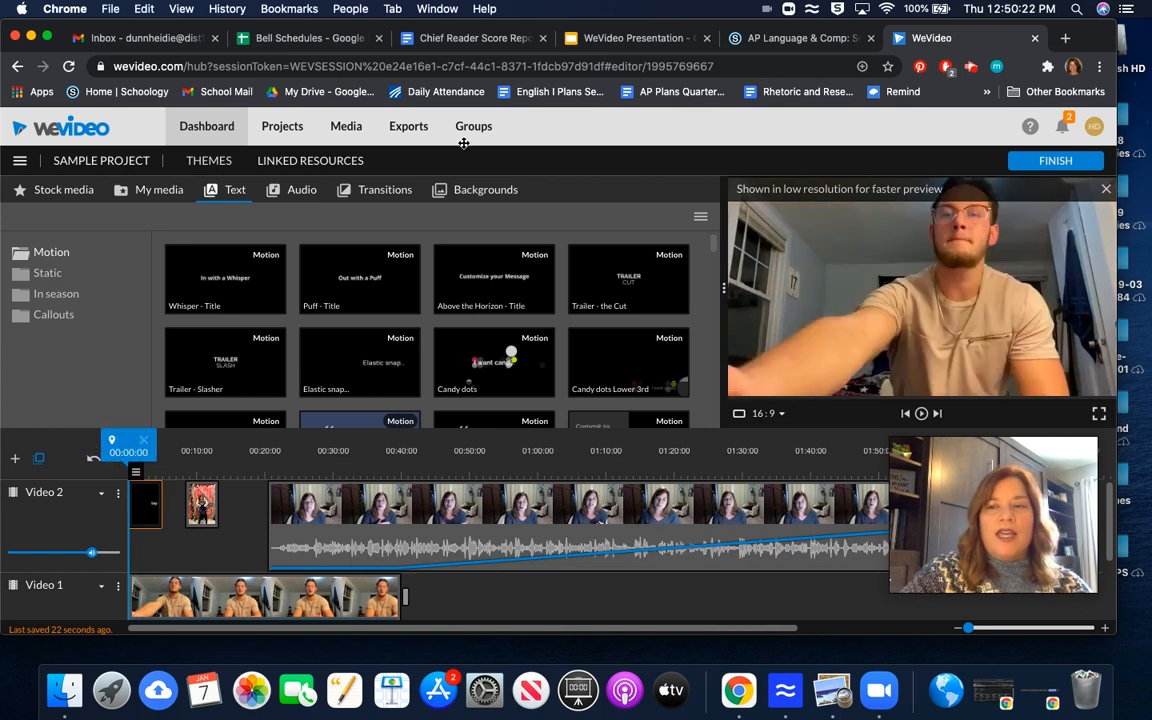
left_click(922, 415)
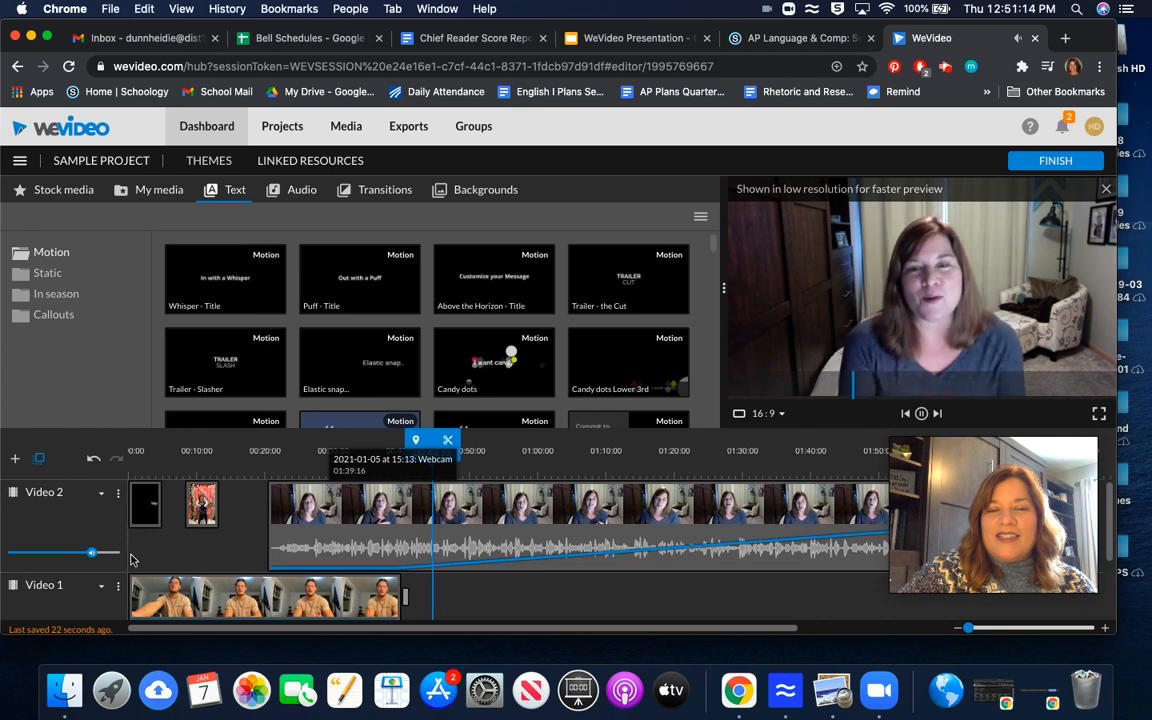
left_click(921, 414)
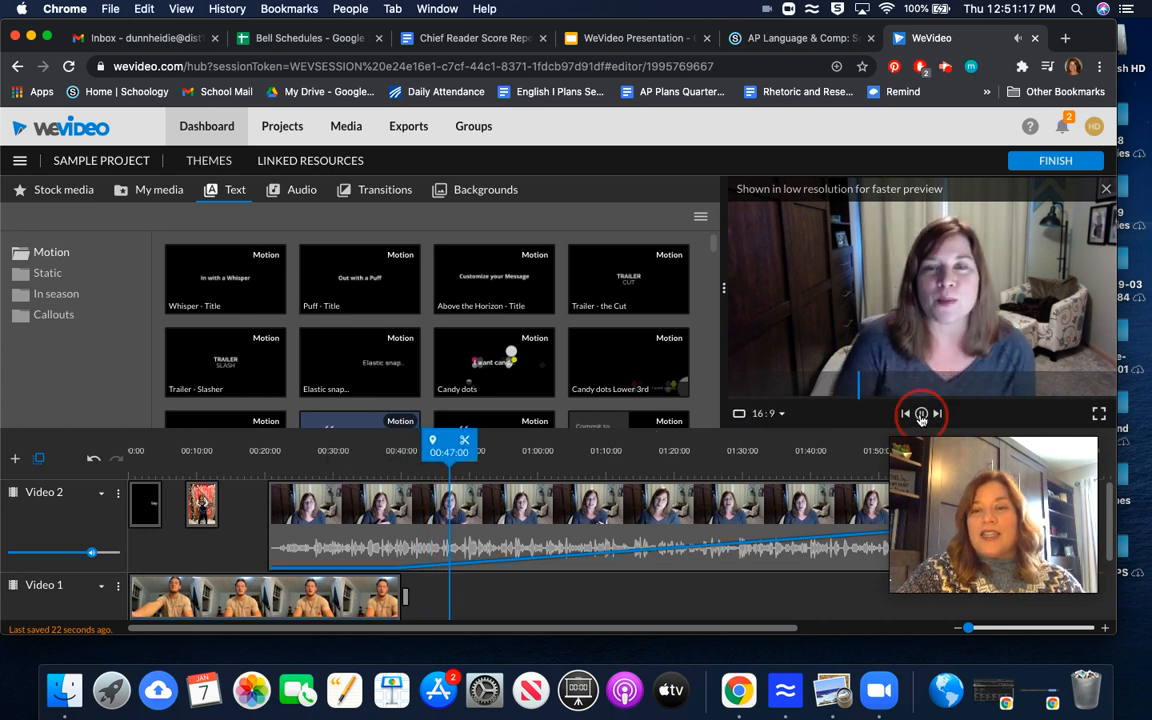
Step: Raise the webcam clip's volume keyframe at about 41 seconds on Video 2
left_click(413, 572)
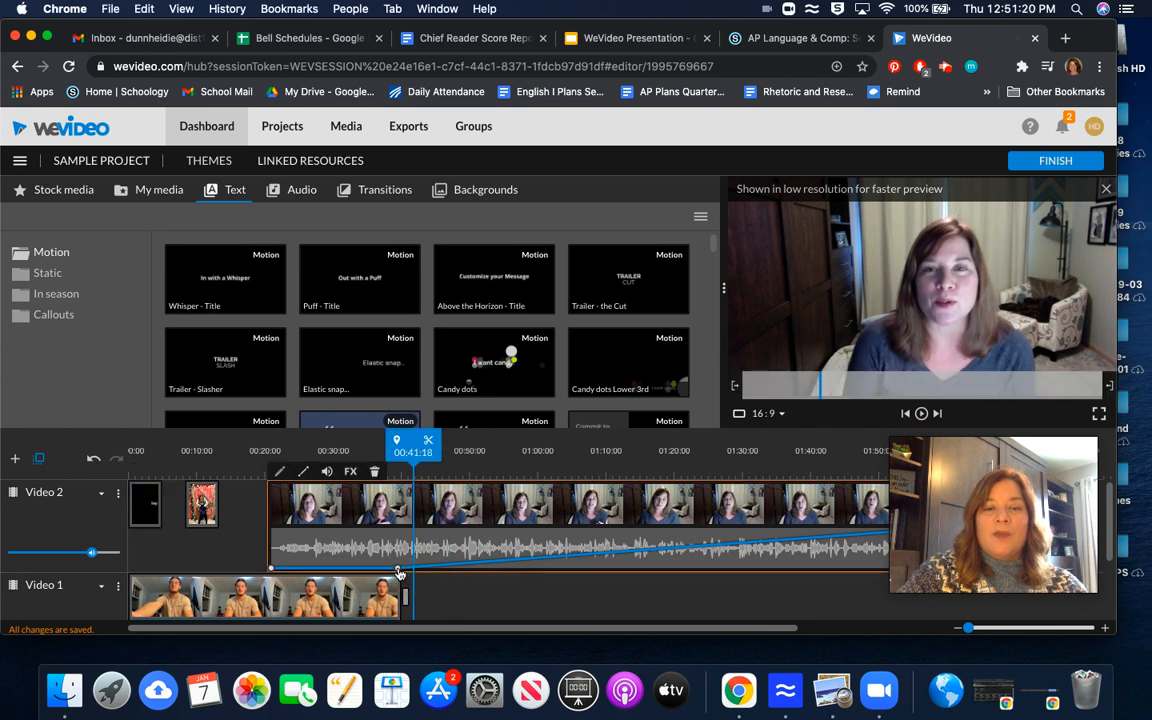
left_click_drag(406, 566, 411, 540)
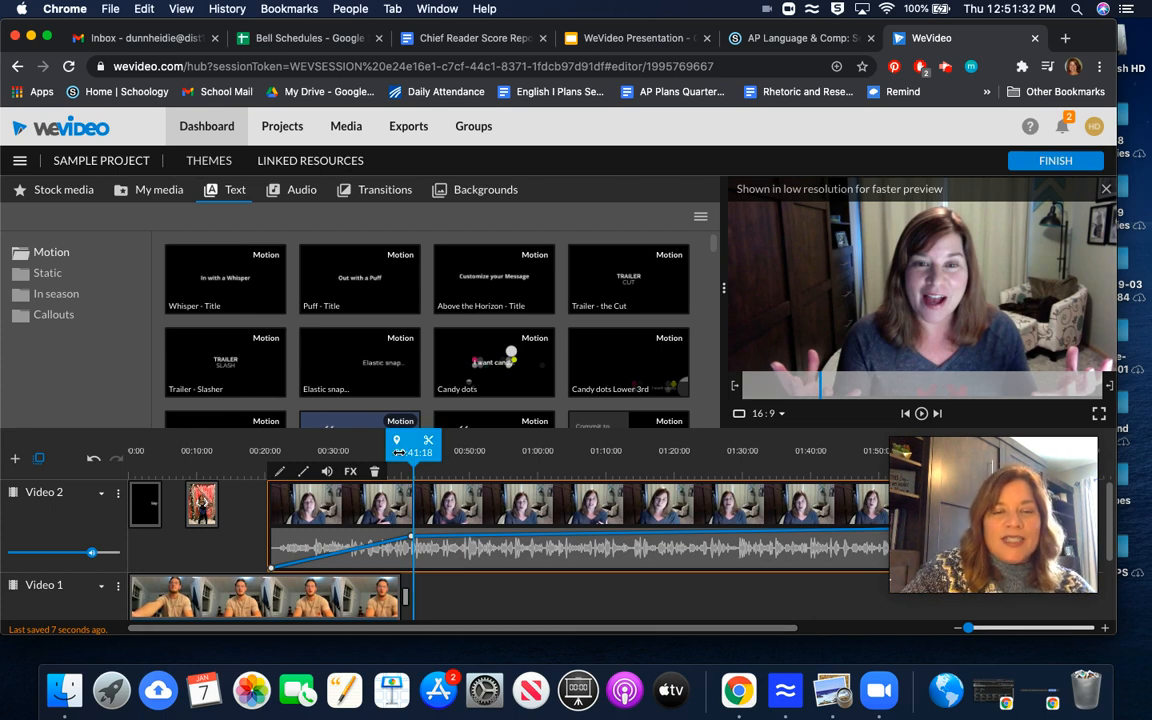
Step: Play the project from about 33 seconds to hear the volume change, closing the preview-preparing dialog
left_click_drag(415, 445, 362, 460)
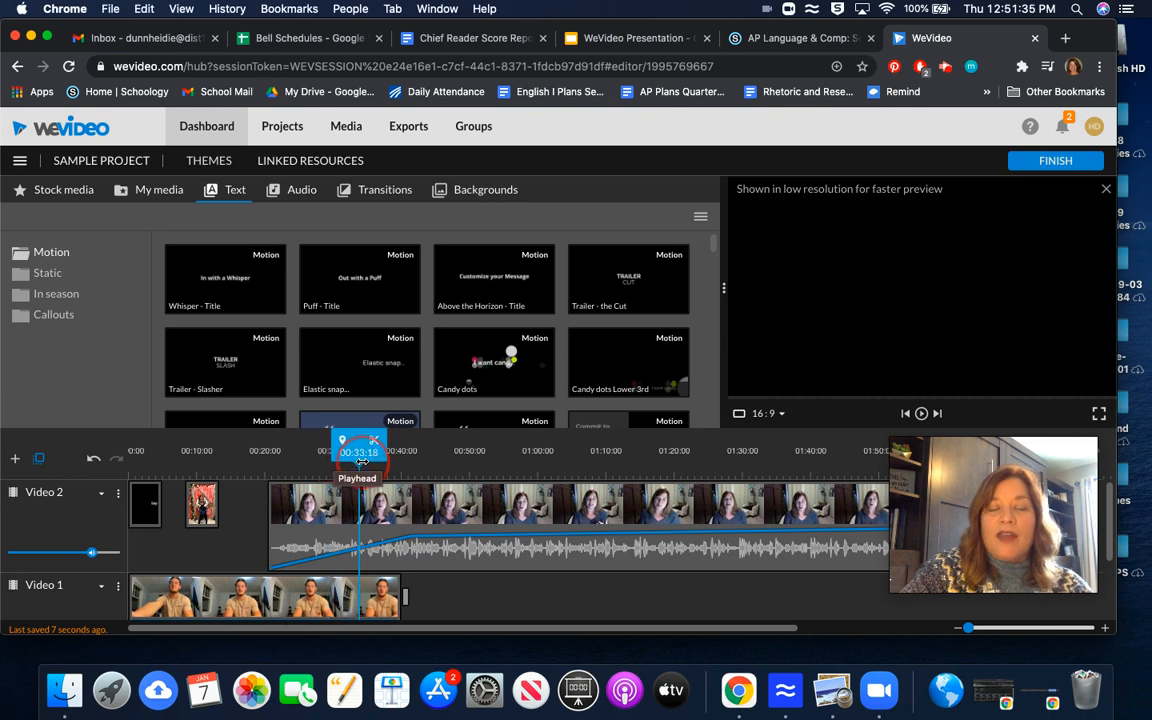
left_click(922, 414)
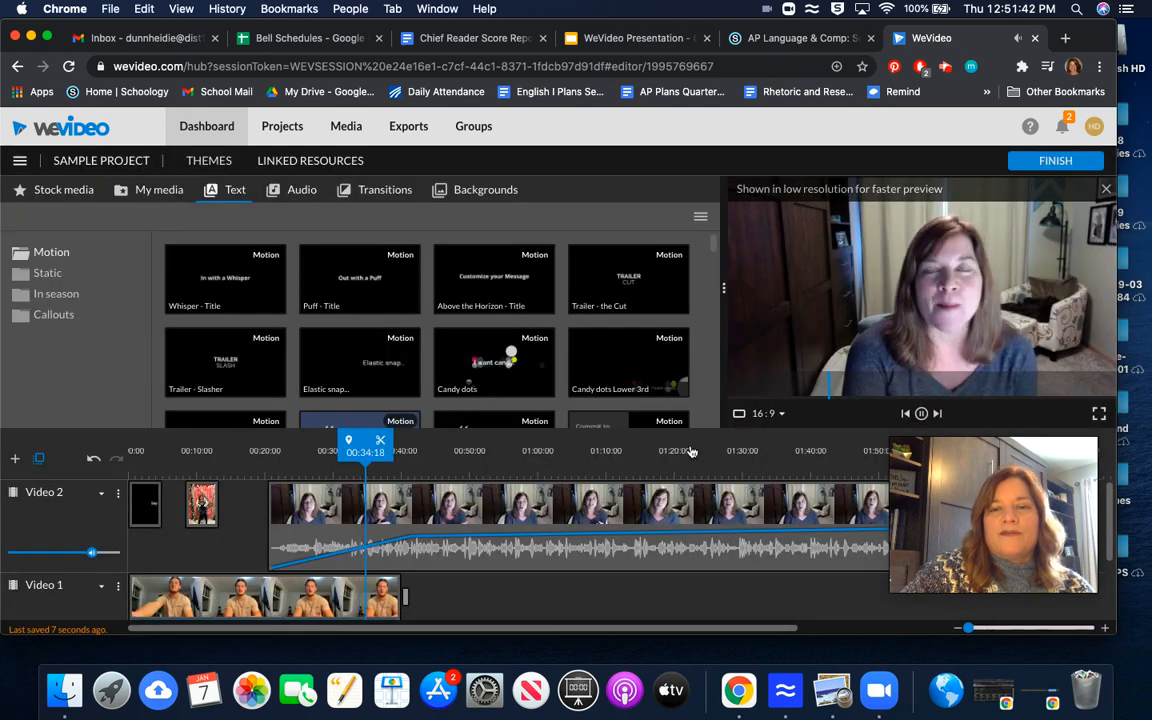
left_click(692, 450)
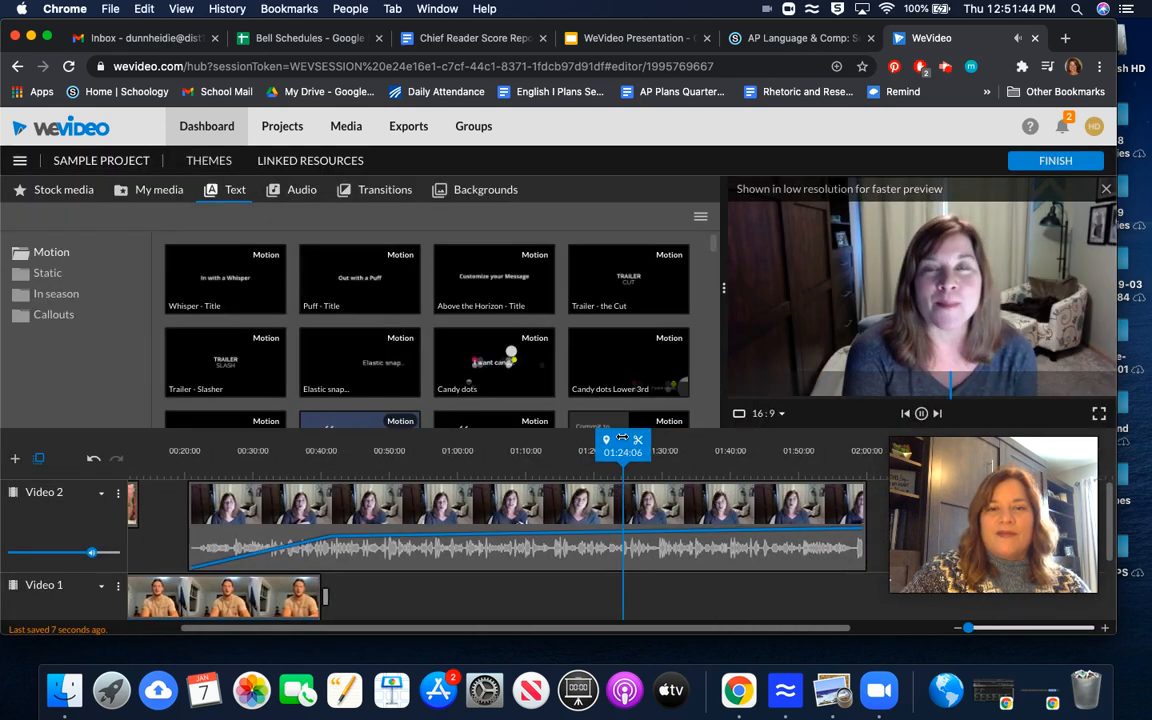
Step: Add a volume keyframe just before the rise on the webcam clip and lower it to 0% so the volume jumps up around 40 seconds
left_click_drag(600, 443, 225, 486)
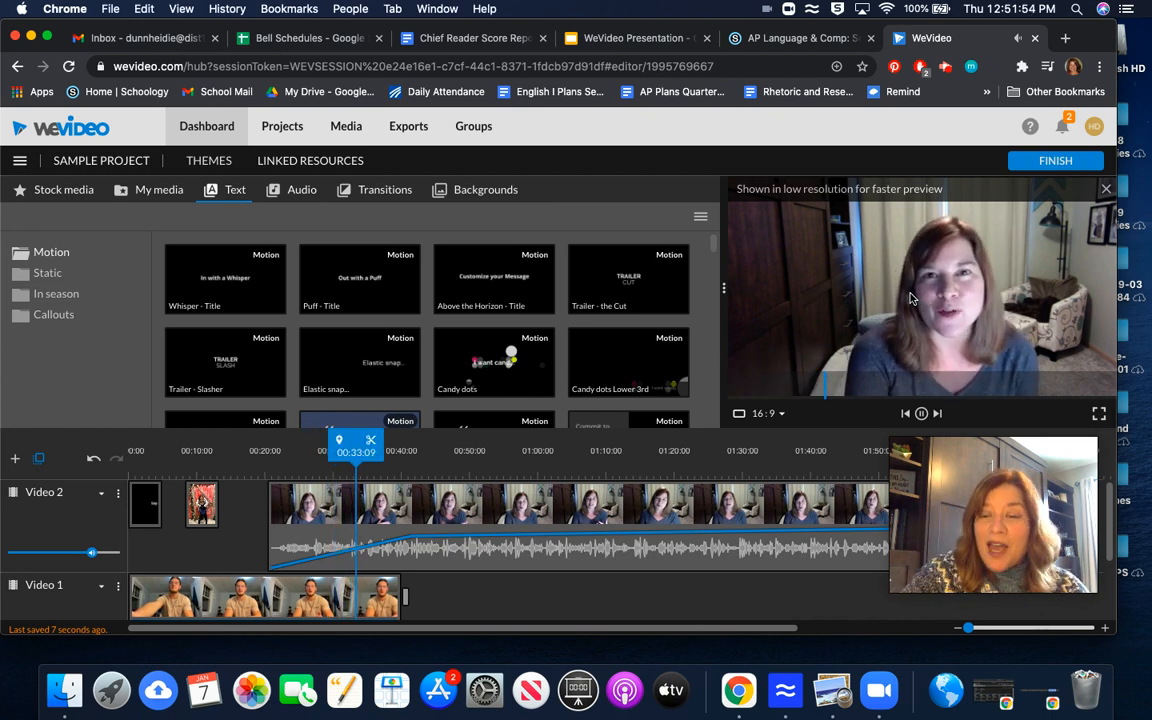
left_click(921, 413)
left_click(380, 547)
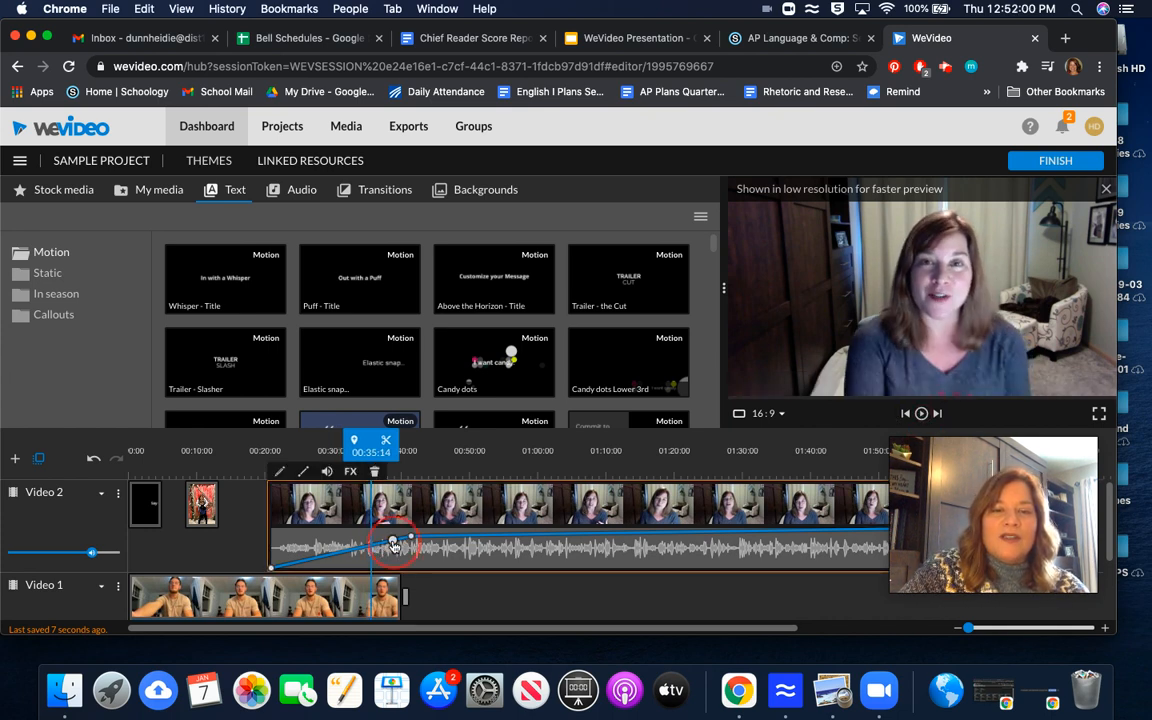
left_click_drag(393, 563, 398, 577)
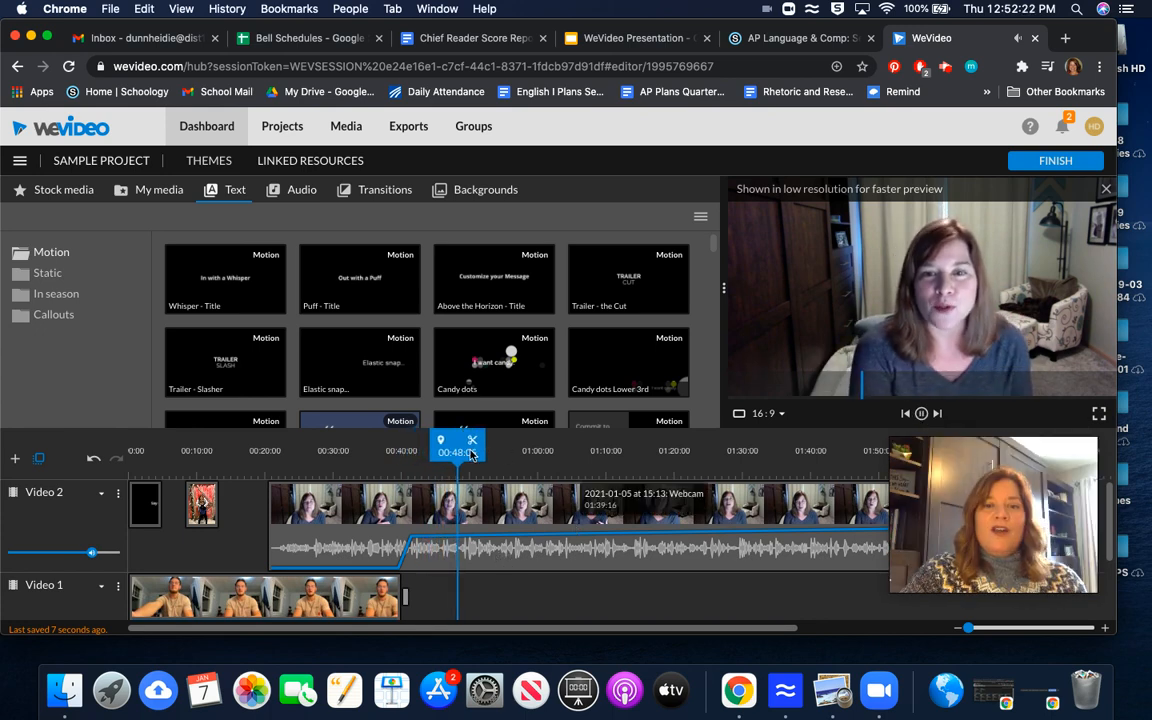
left_click(921, 414)
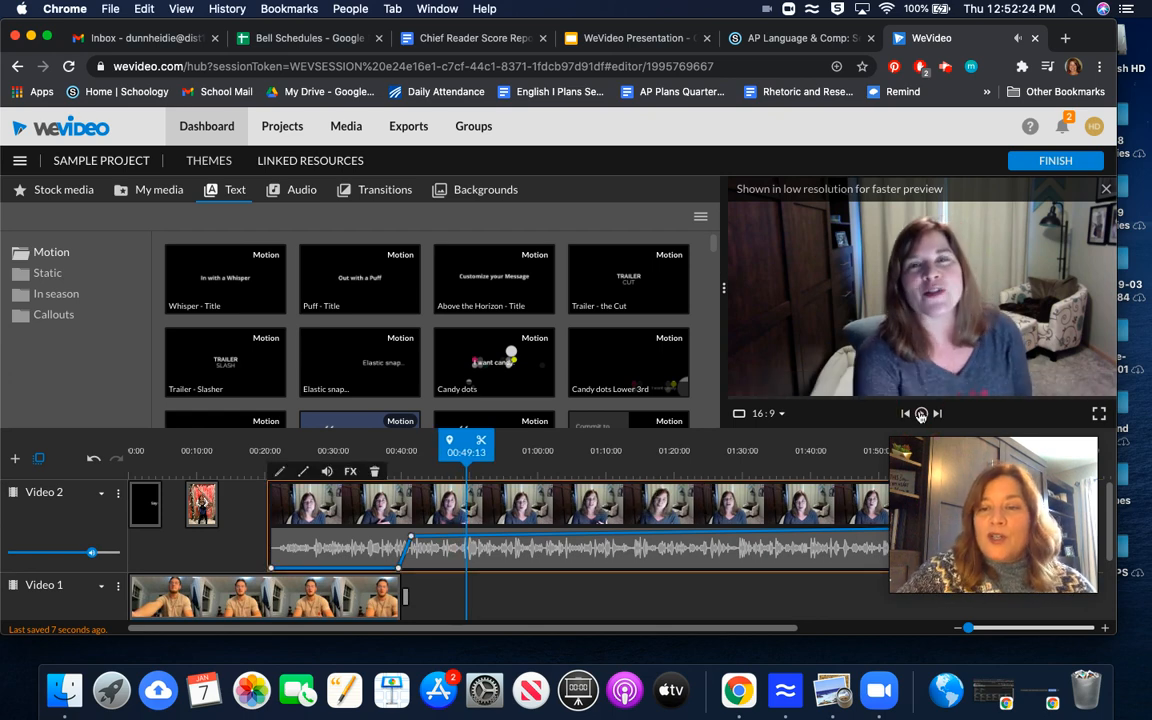
Step: Open the My media library
left_click_drag(962, 504, 527, 167)
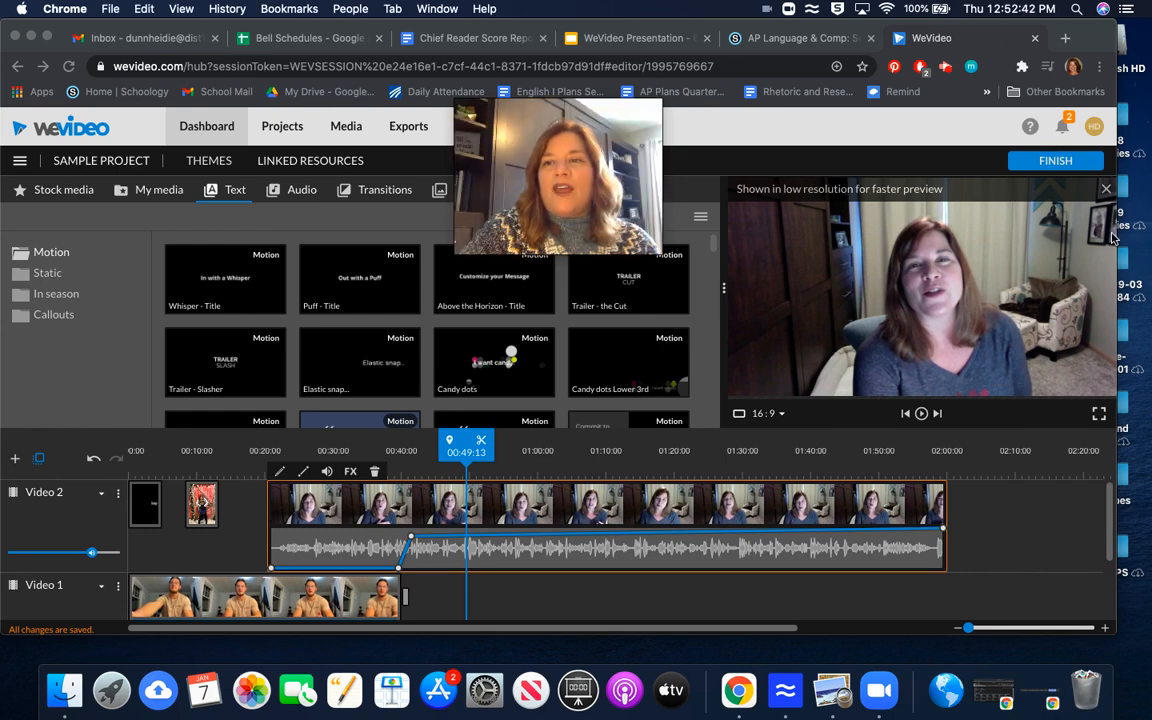
left_click(146, 193)
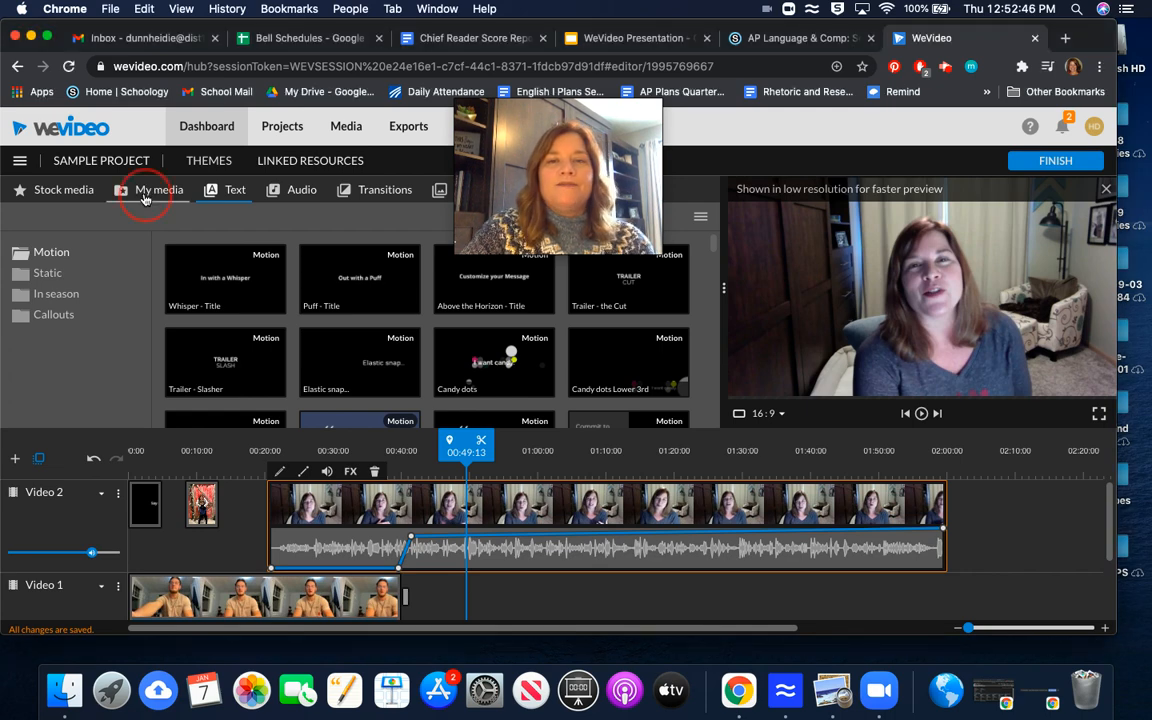
left_click(143, 196)
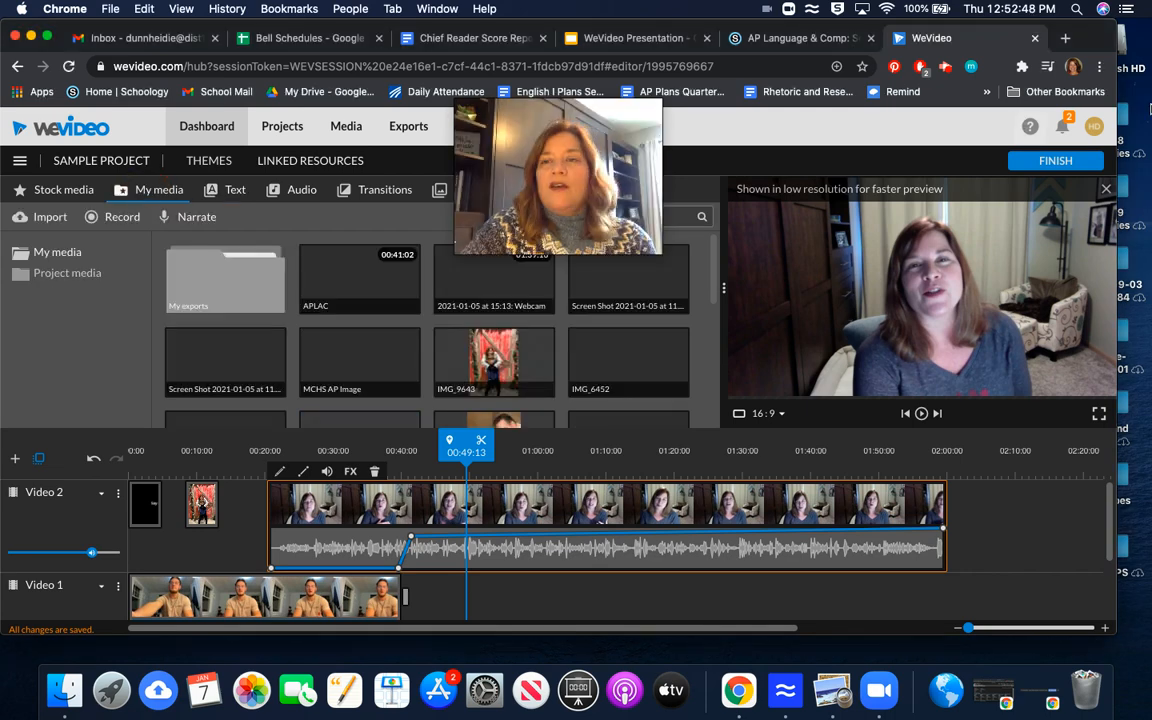
Step: Upload Literature.jpg and a screenshot image from the desktop into My media
left_click_drag(1117, 108, 842, 126)
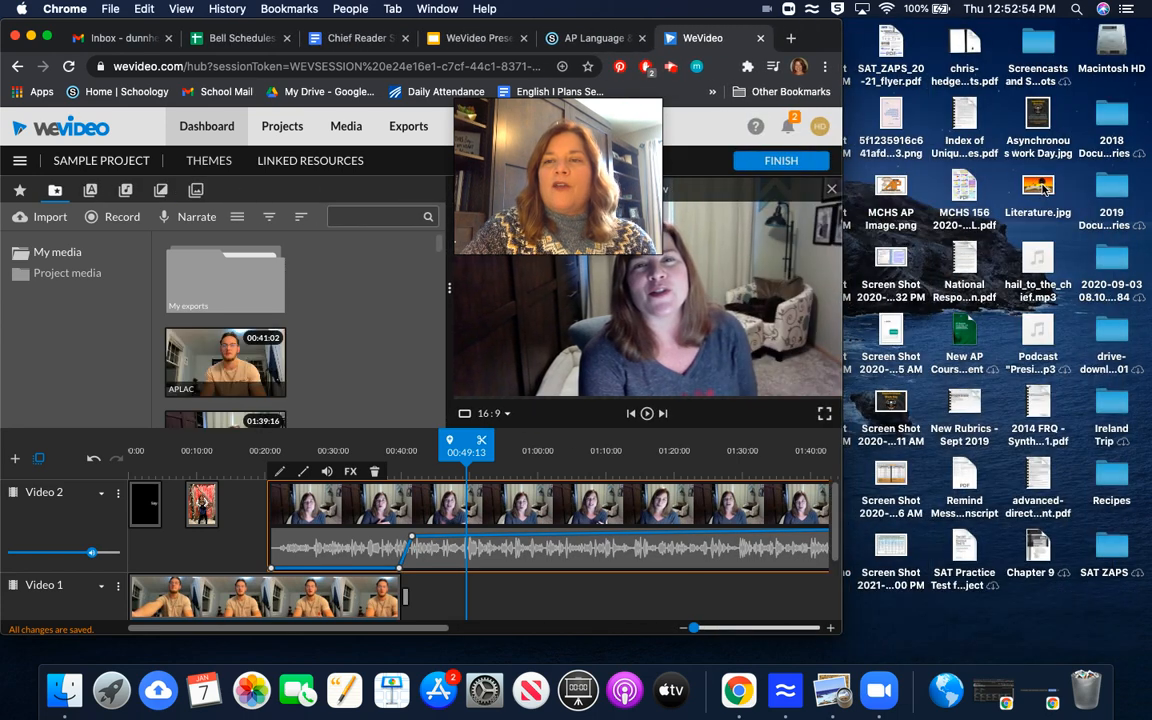
left_click_drag(1043, 190, 352, 309)
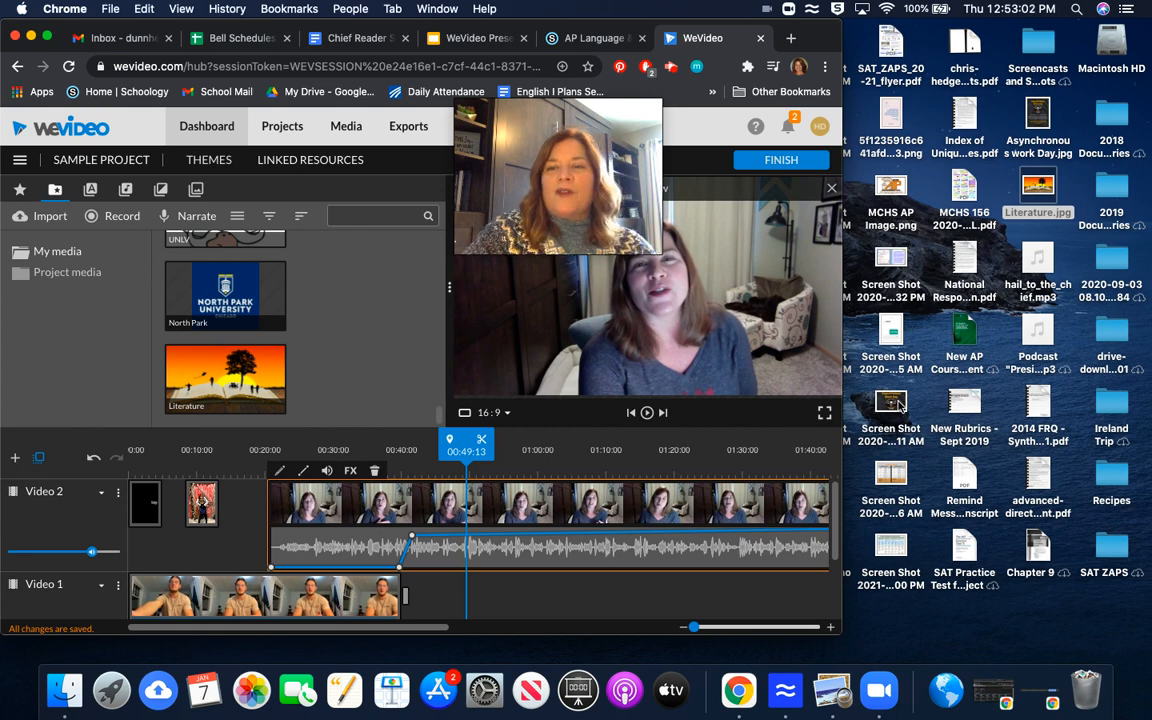
left_click_drag(900, 405, 338, 323)
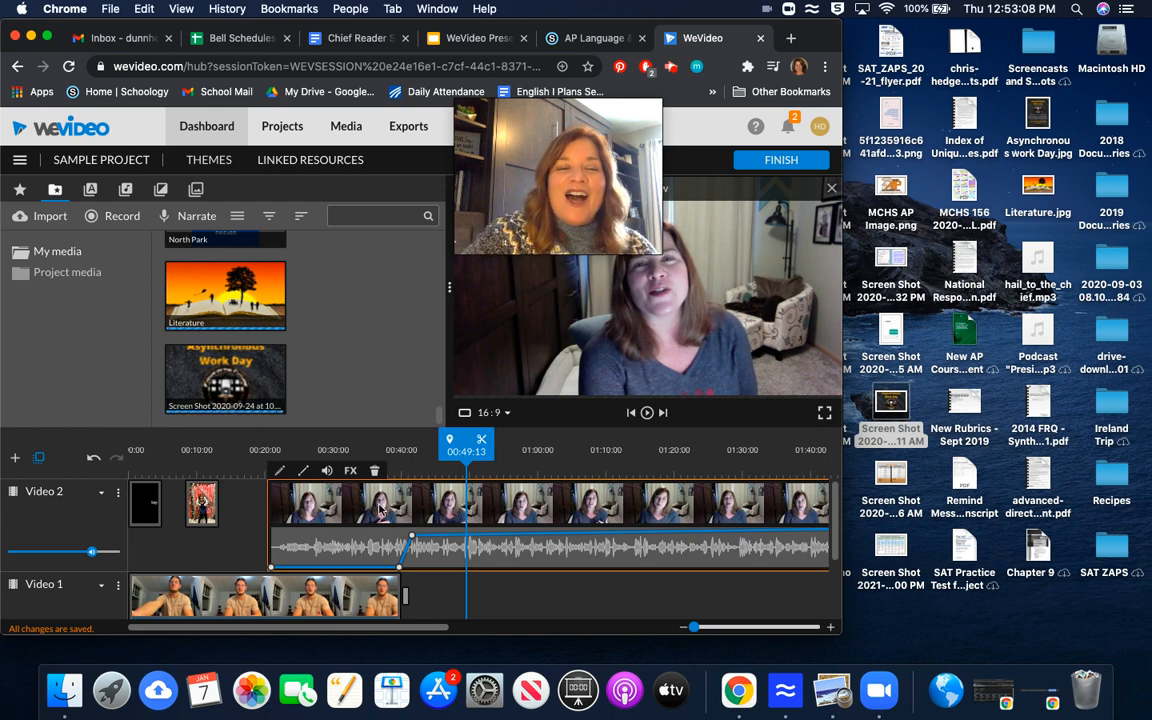
scroll(380, 510, "down", 5)
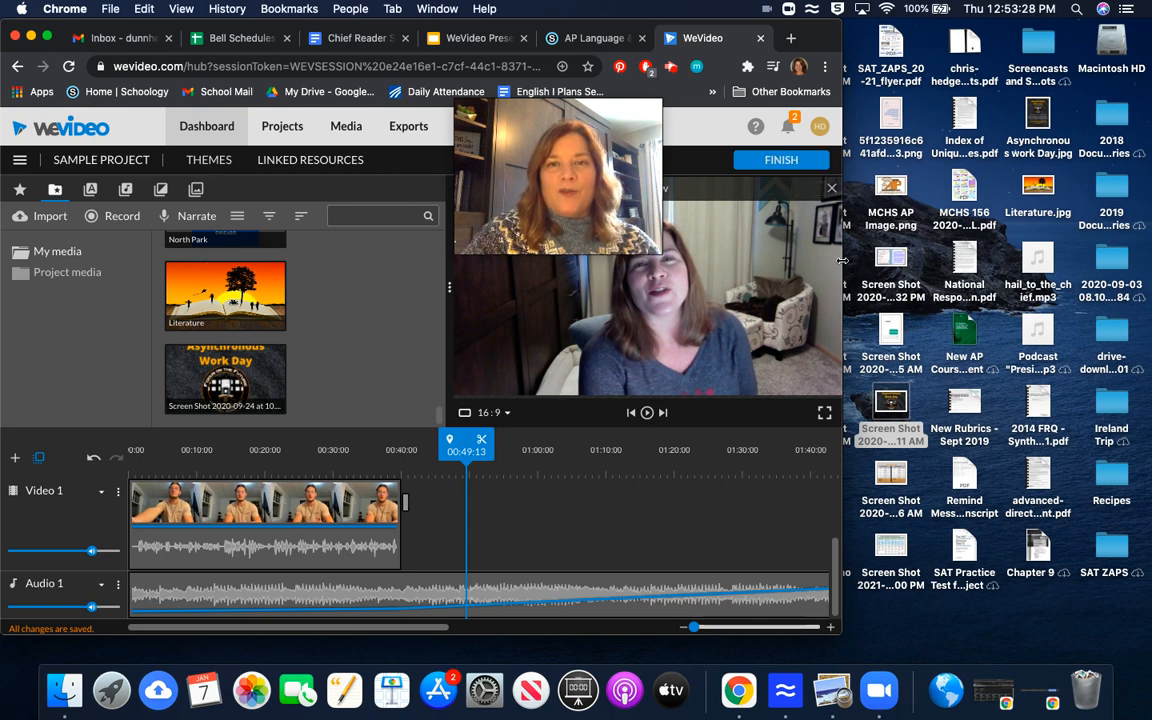
left_click_drag(970, 257, 1118, 271)
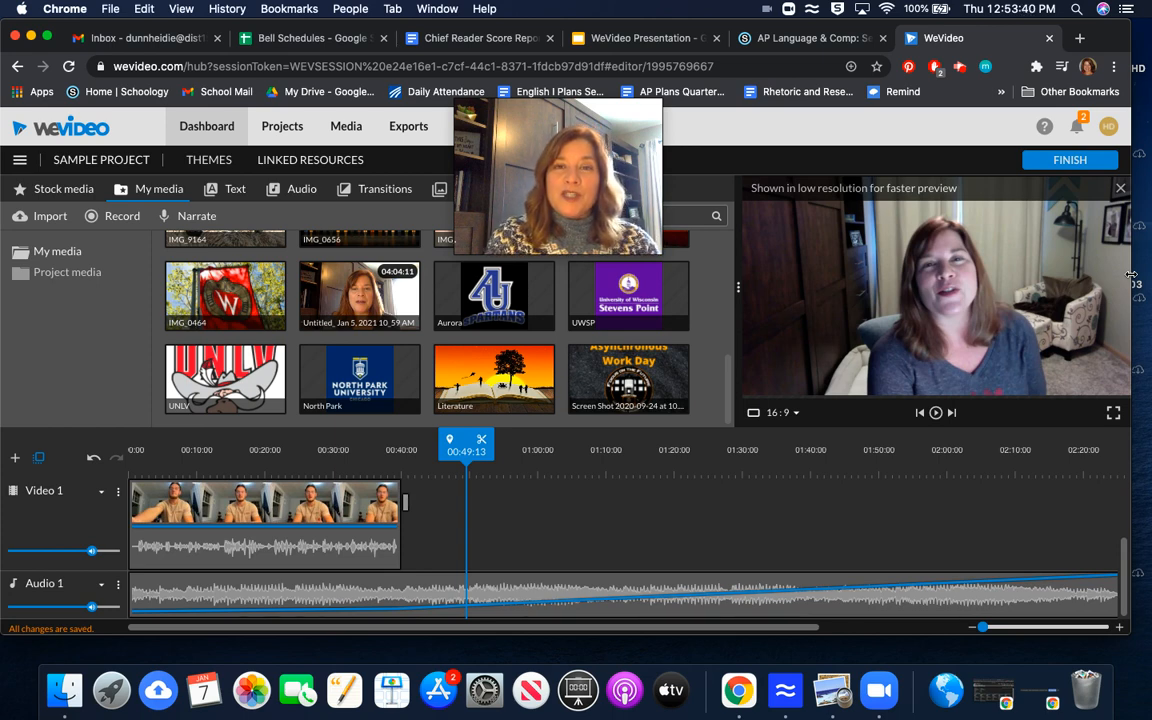
left_click(959, 67)
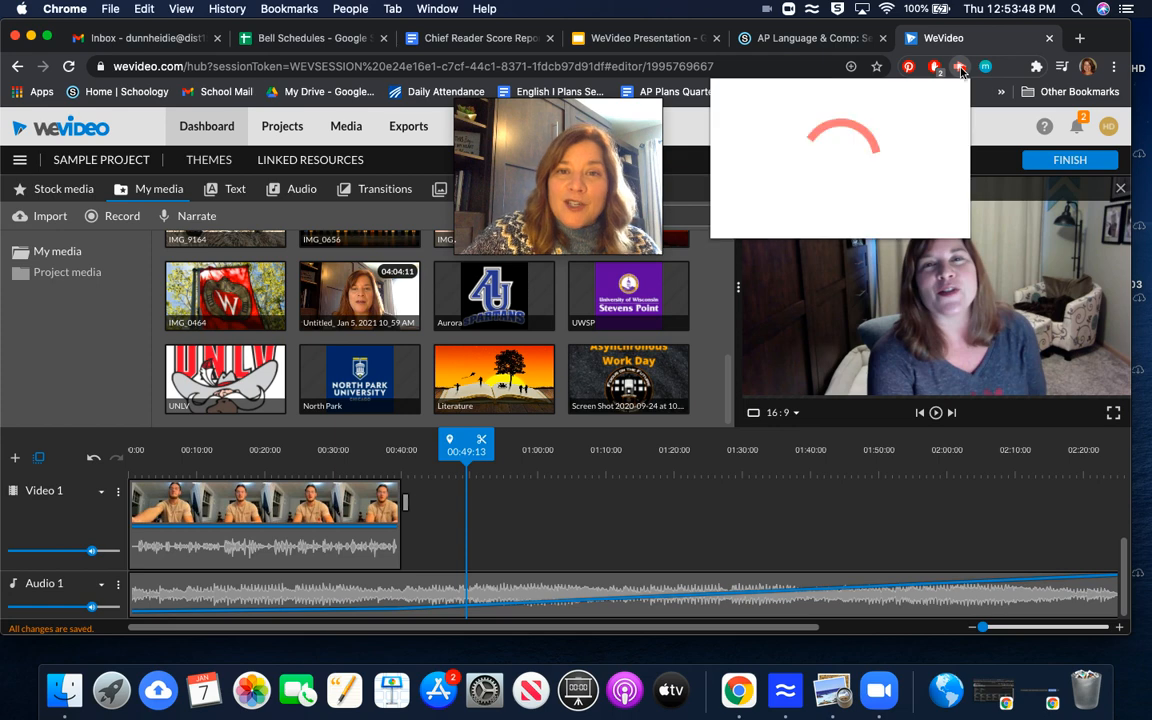